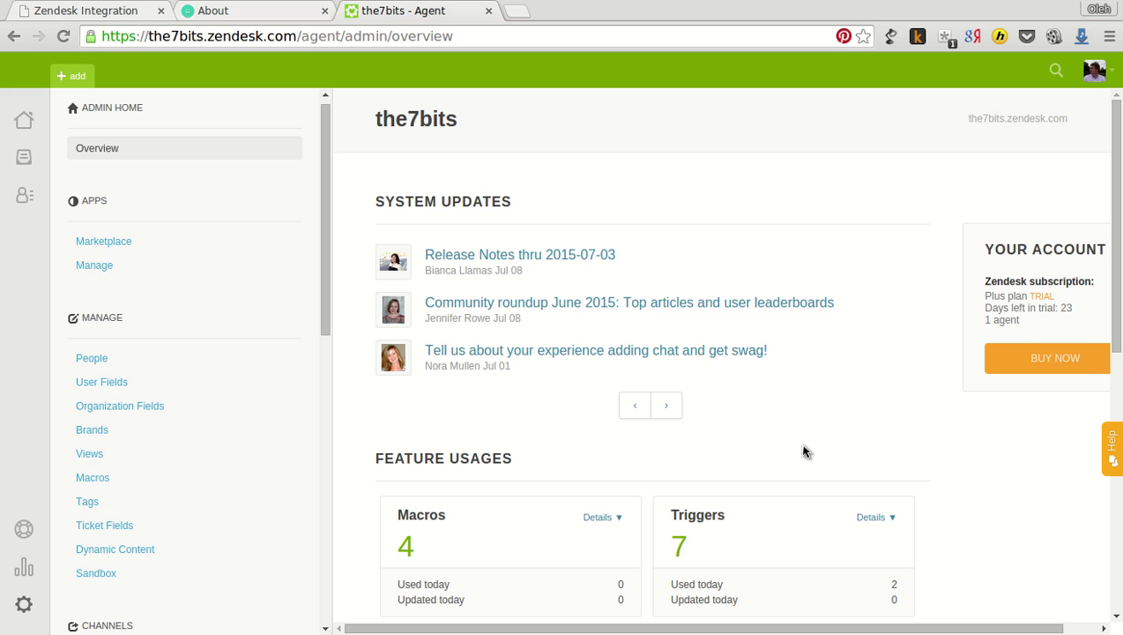
Step: Copy the account name the7bits from the Zendesk admin overview into the Zendesk Integration app's subdomain setting and save
left_click_drag(416, 148, 508, 150)
key("ctrl+c")
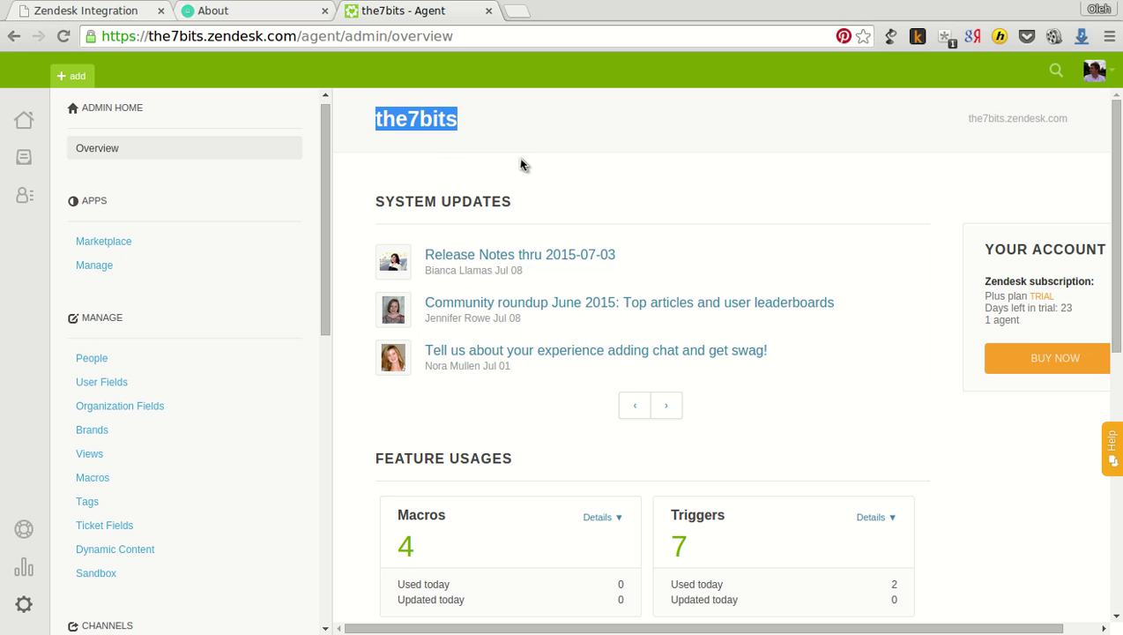
left_click(521, 164)
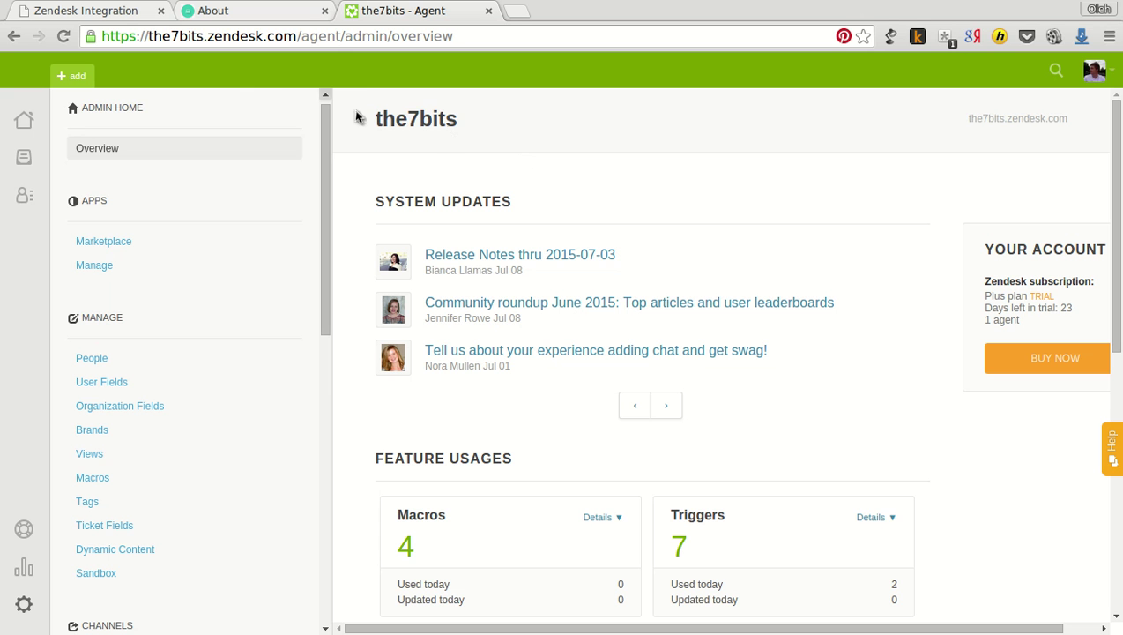
left_click(125, 16)
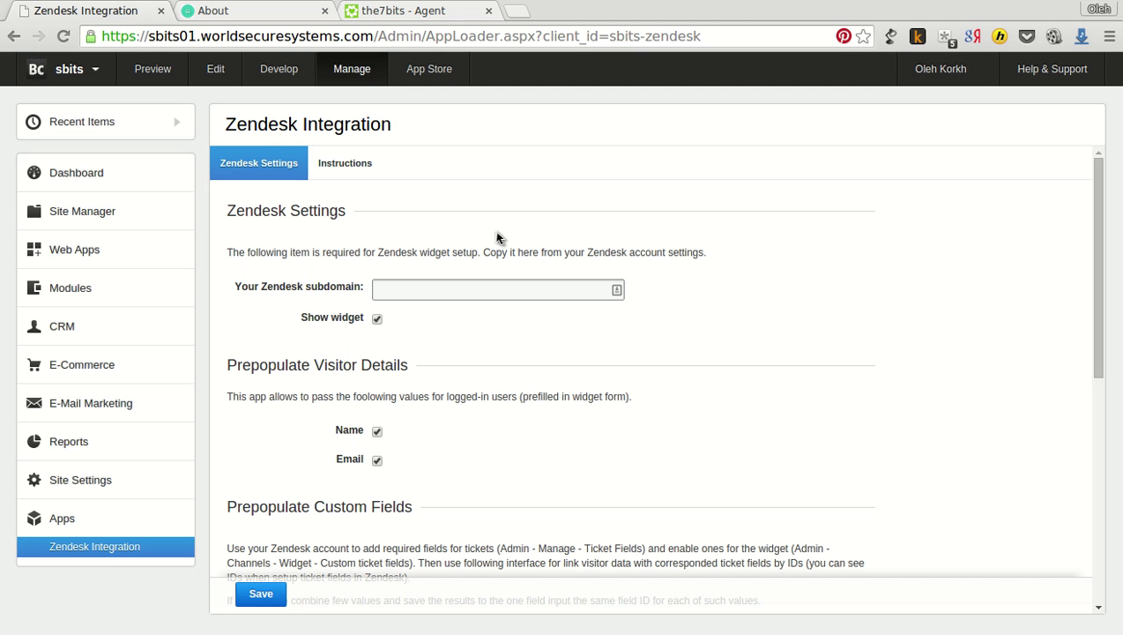
left_click(514, 298)
key("ctrl+v")
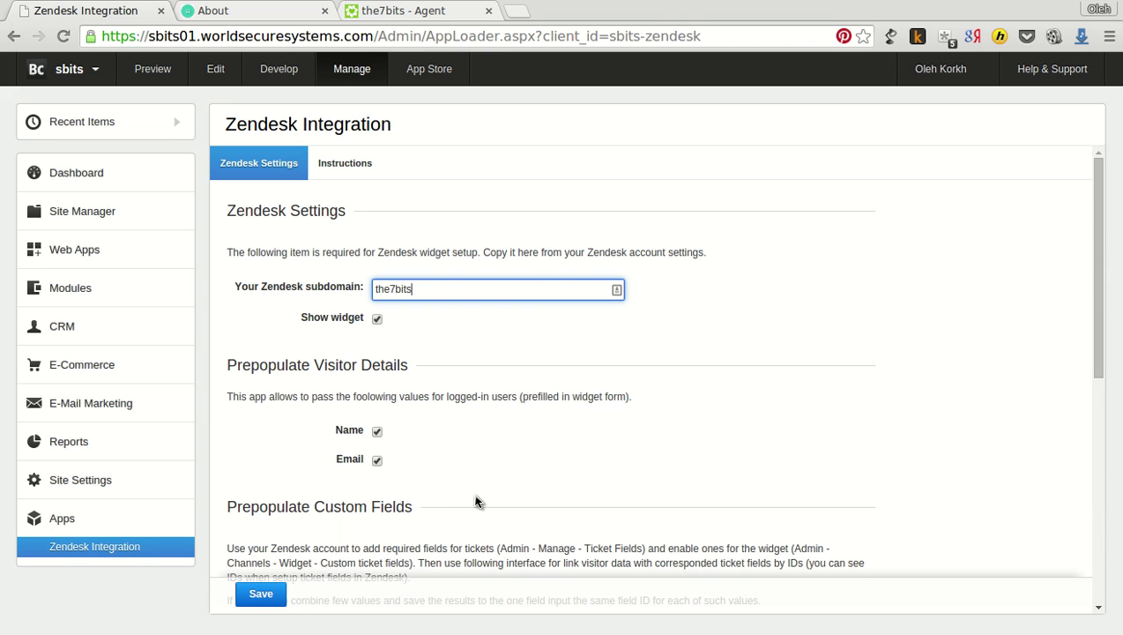
left_click(304, 622)
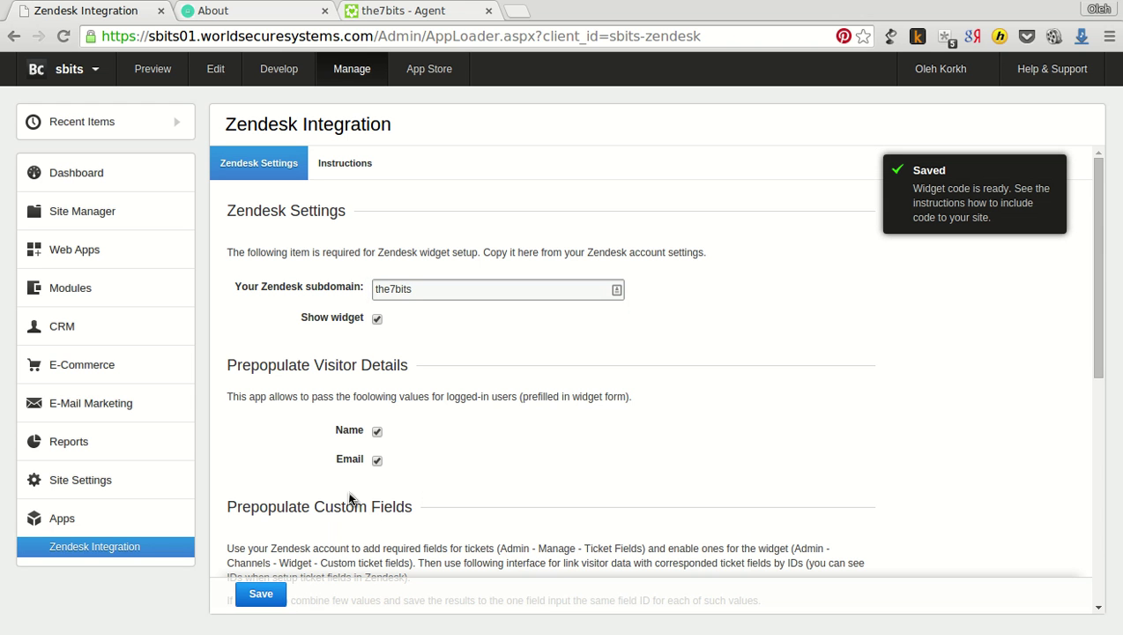
Step: Copy the zendesk.inc include code from the integration app's instructions
left_click(386, 187)
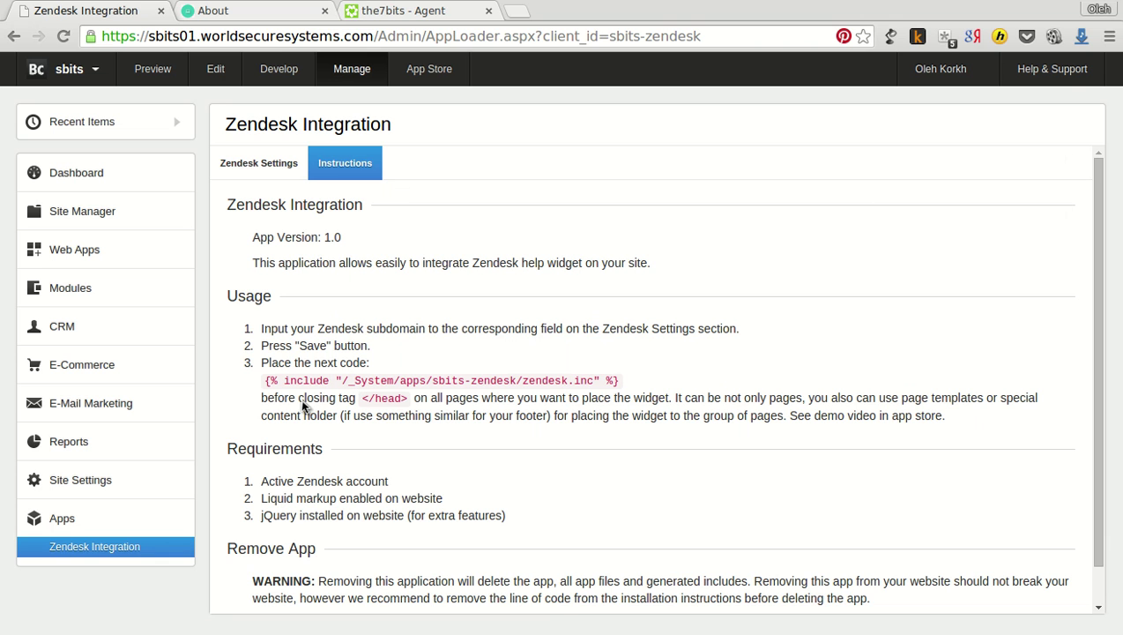
left_click_drag(265, 380, 664, 403)
key("ctrl+c")
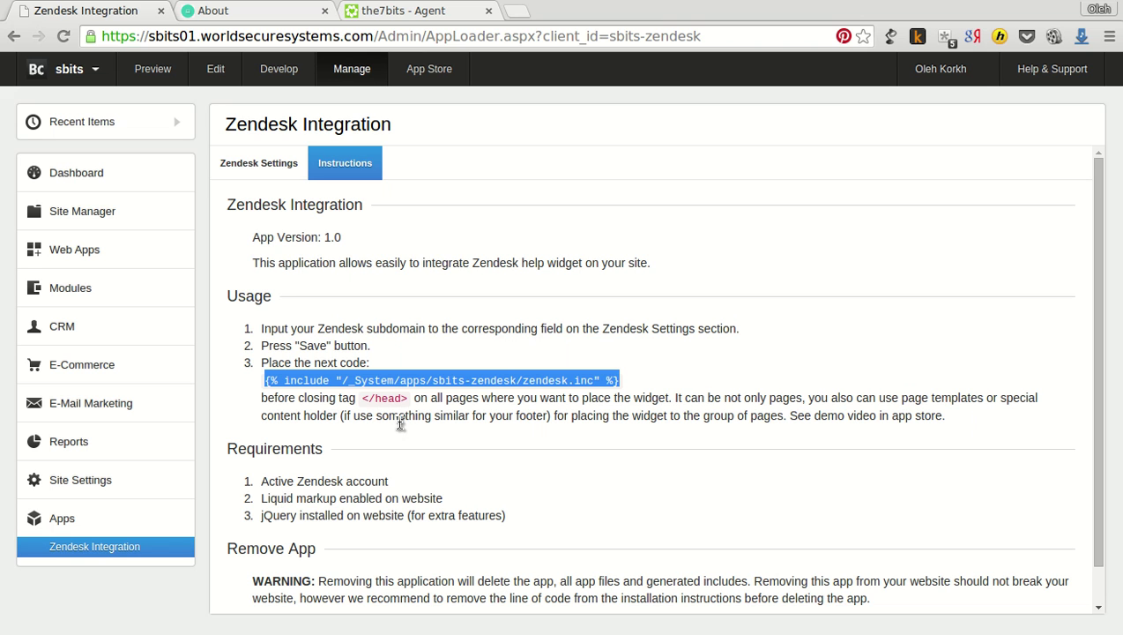
left_click(487, 431)
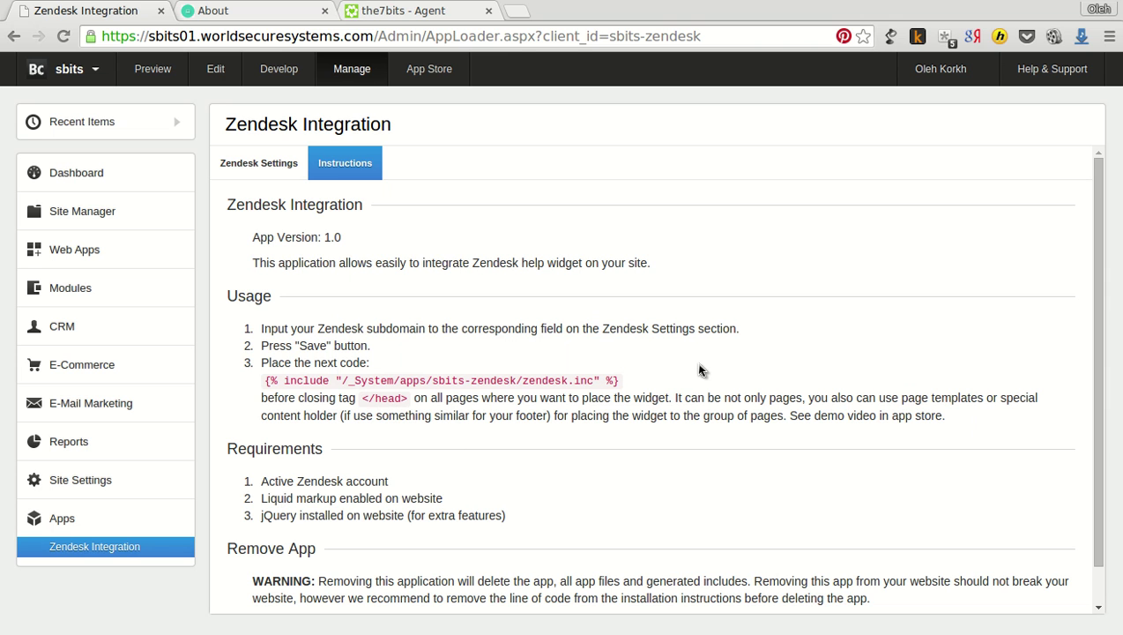
Step: Open the site's file manager in a separate browser tab and open head.inc from _System/Includes for editing
middle_click(324, 92)
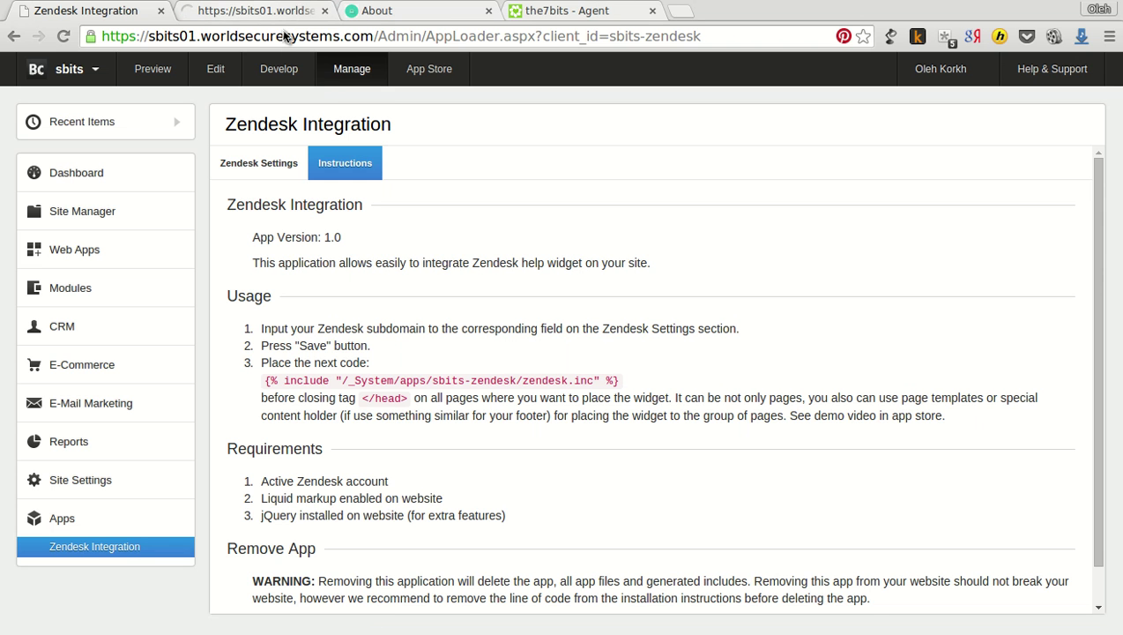
key("ctrl+Tab")
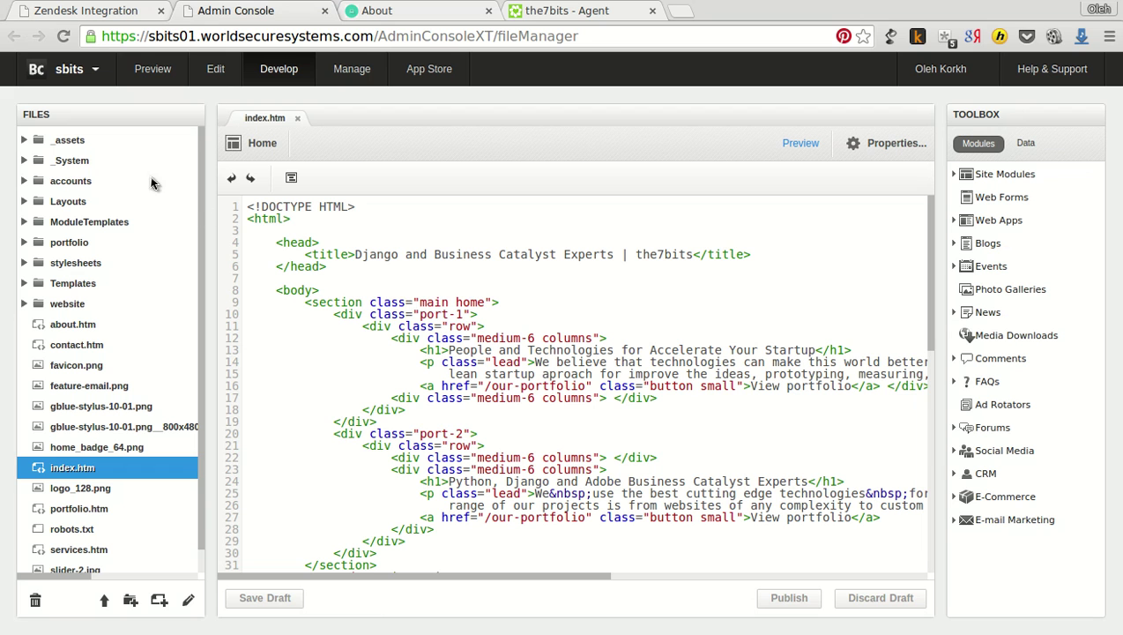
double_click(71, 160)
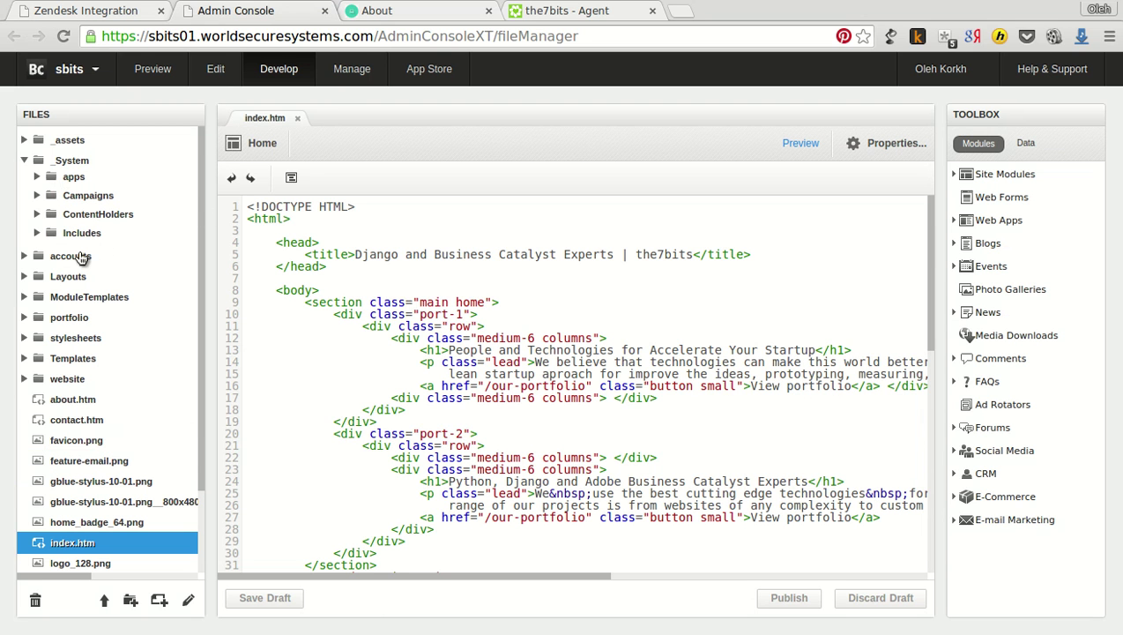
double_click(82, 233)
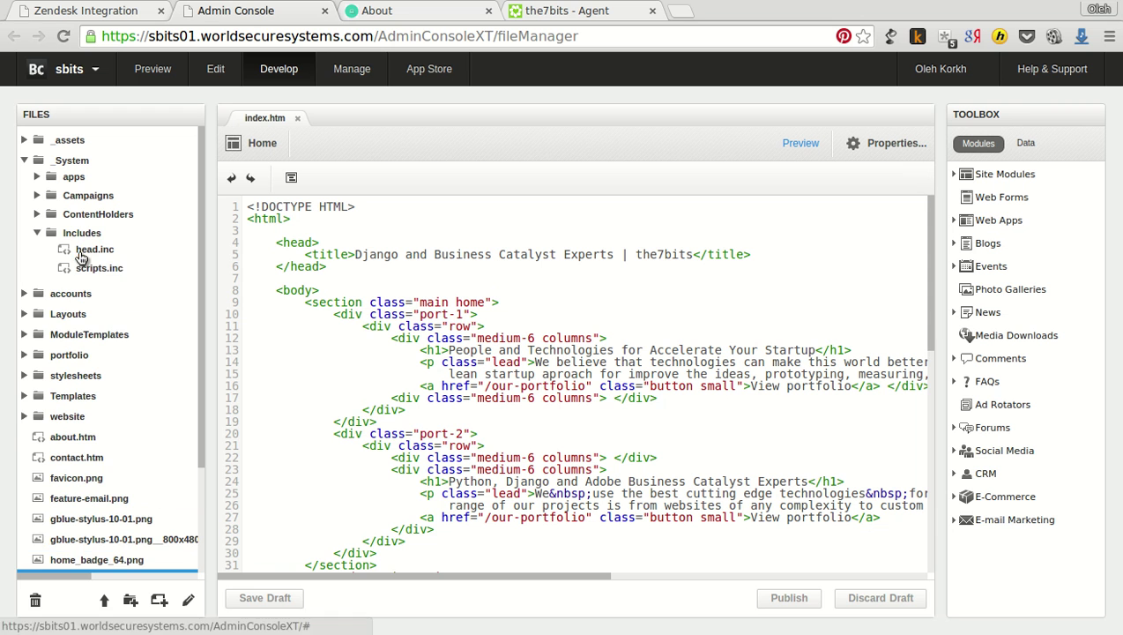
double_click(128, 265)
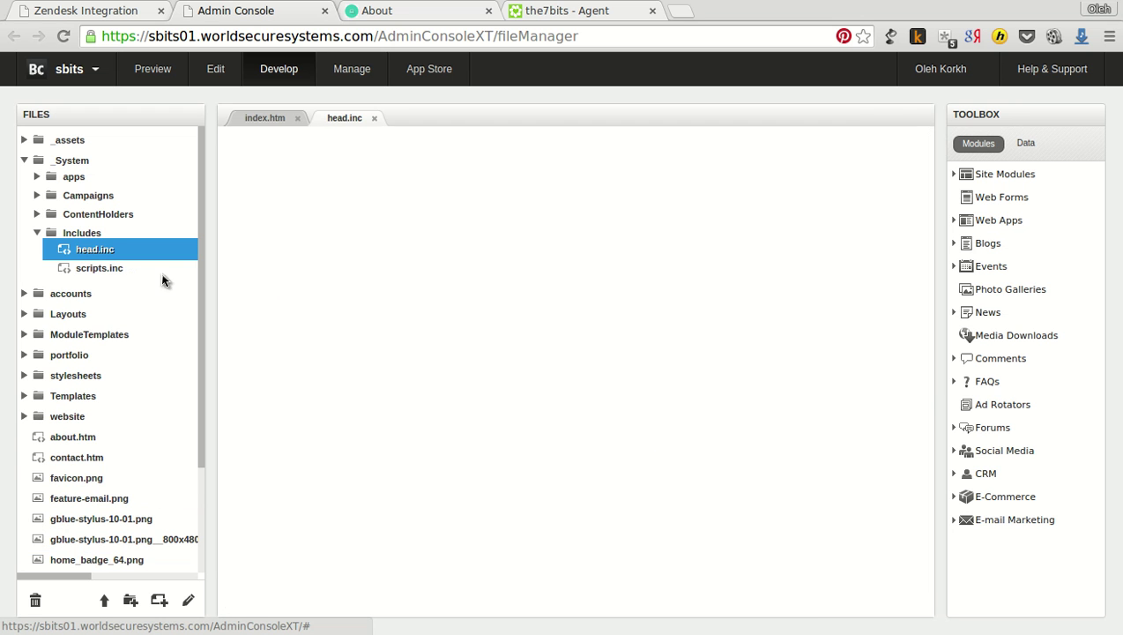
Step: Paste {% include "/_System/apps/sbits-zendesk/zendesk.inc" %} at the end of head.inc and publish the file
left_click(442, 451)
key("ctrl+v")
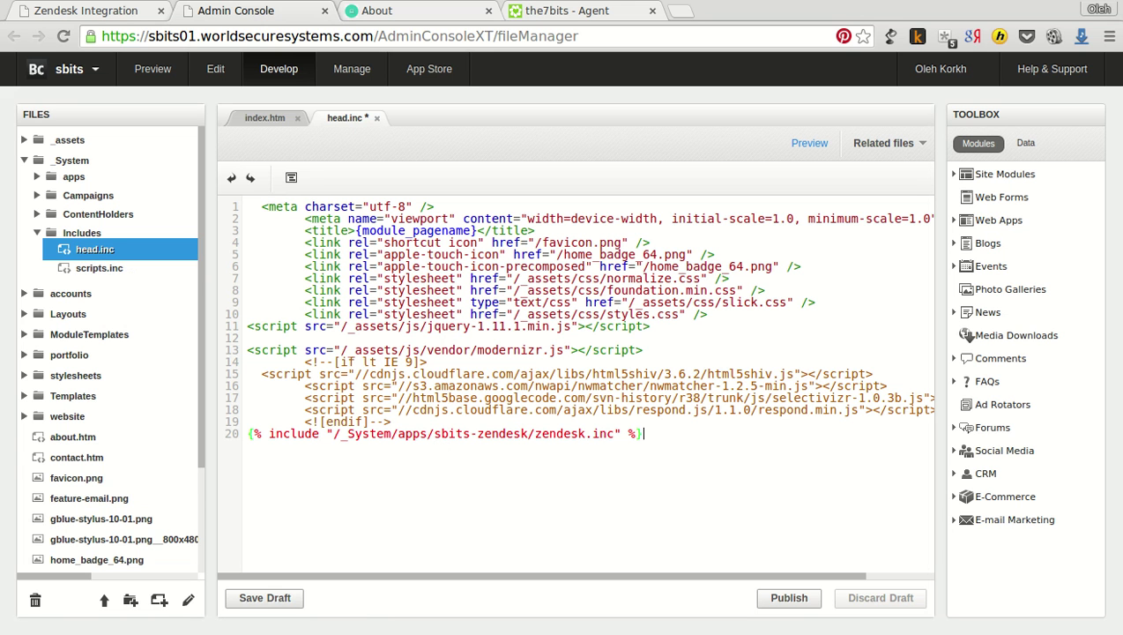
left_click(789, 598)
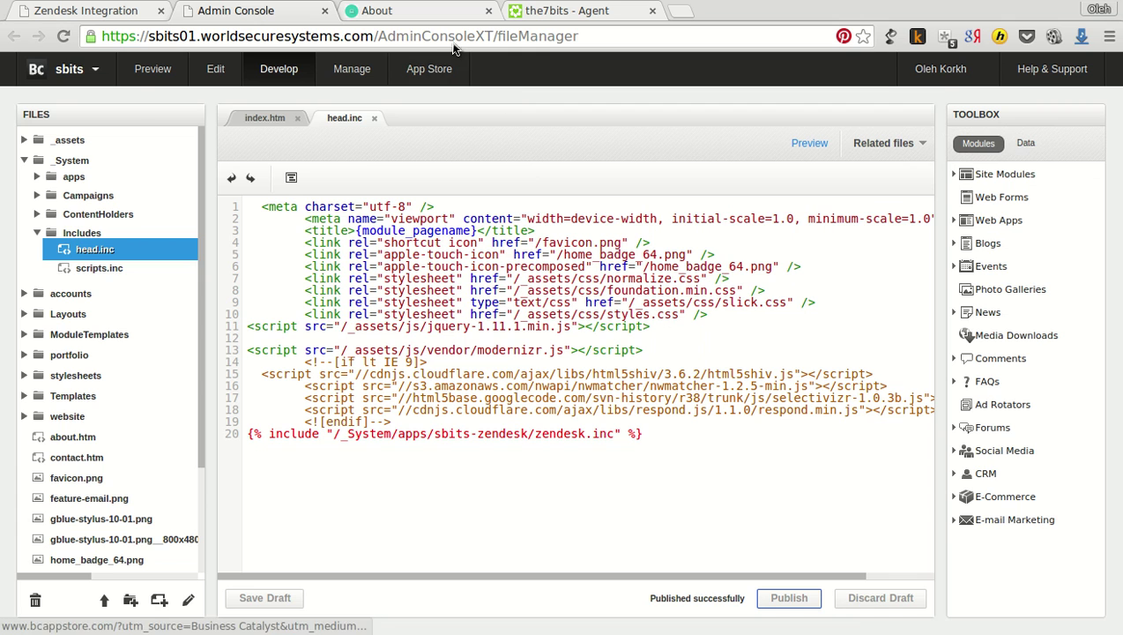
Step: Reload the site's About page and check the Help widget's message form, including its name and email fields
key("ctrl+Tab")
key("F5")
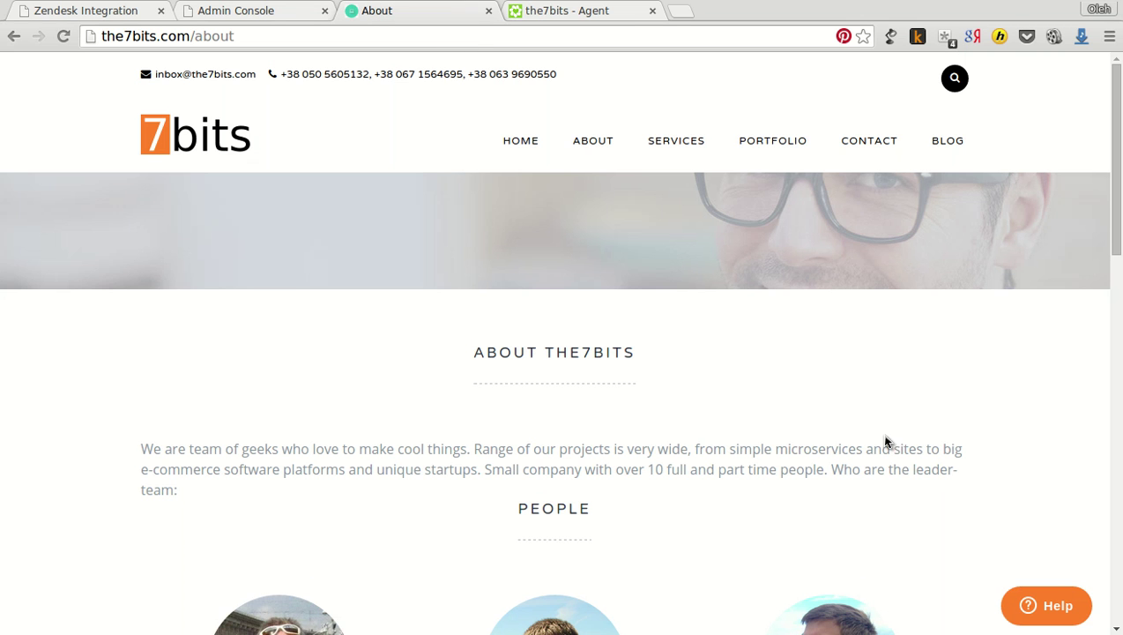
left_click(1089, 628)
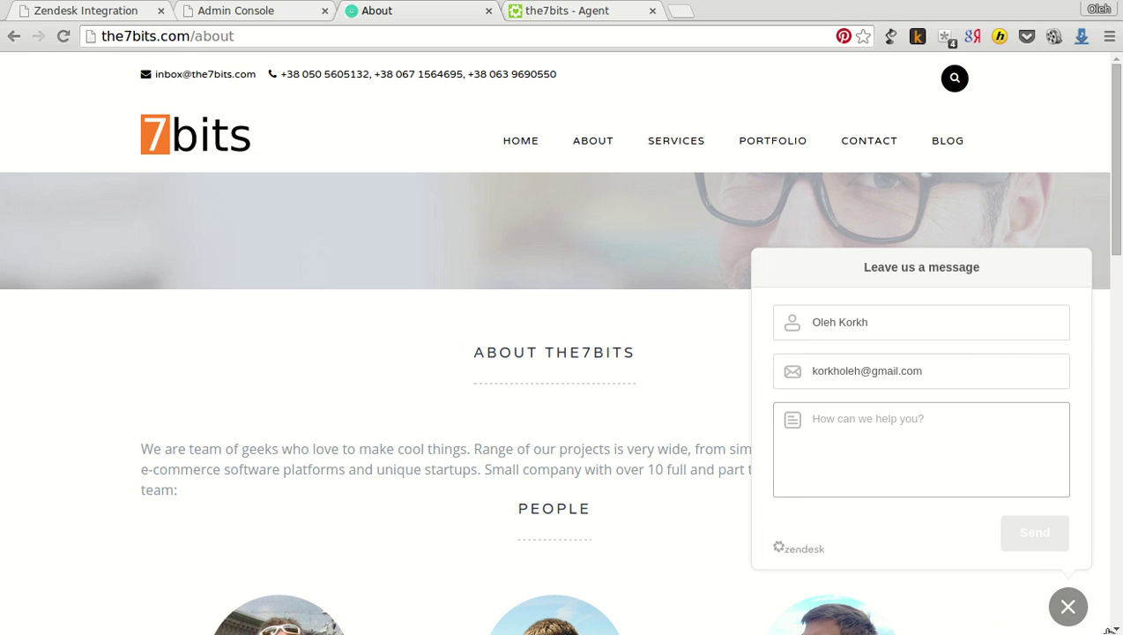
left_click(1083, 608)
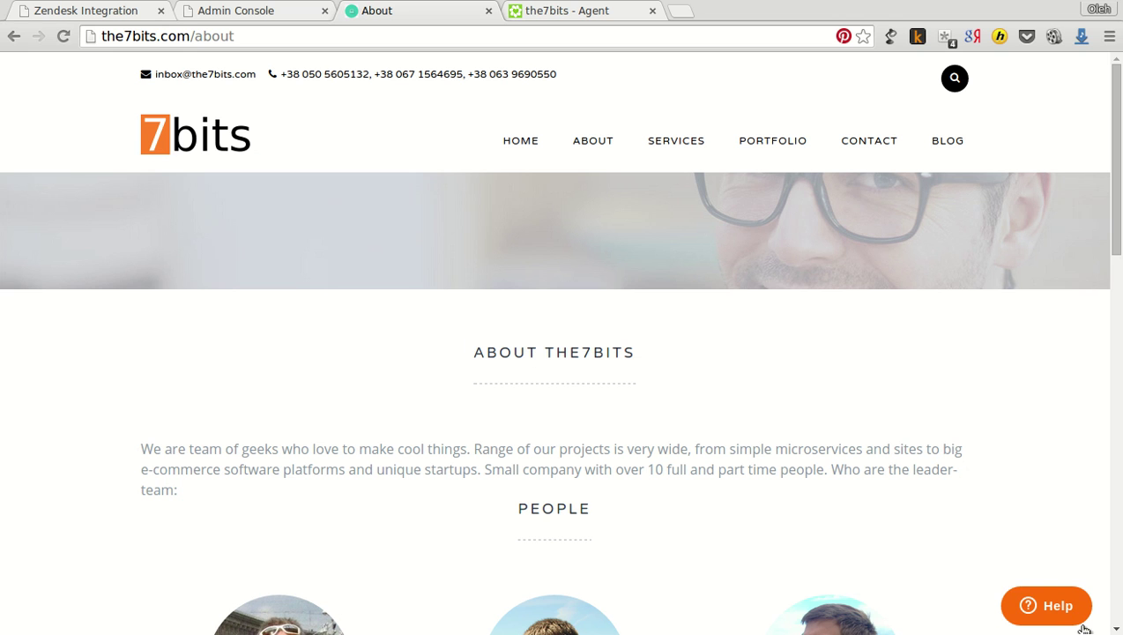
left_click(1083, 622)
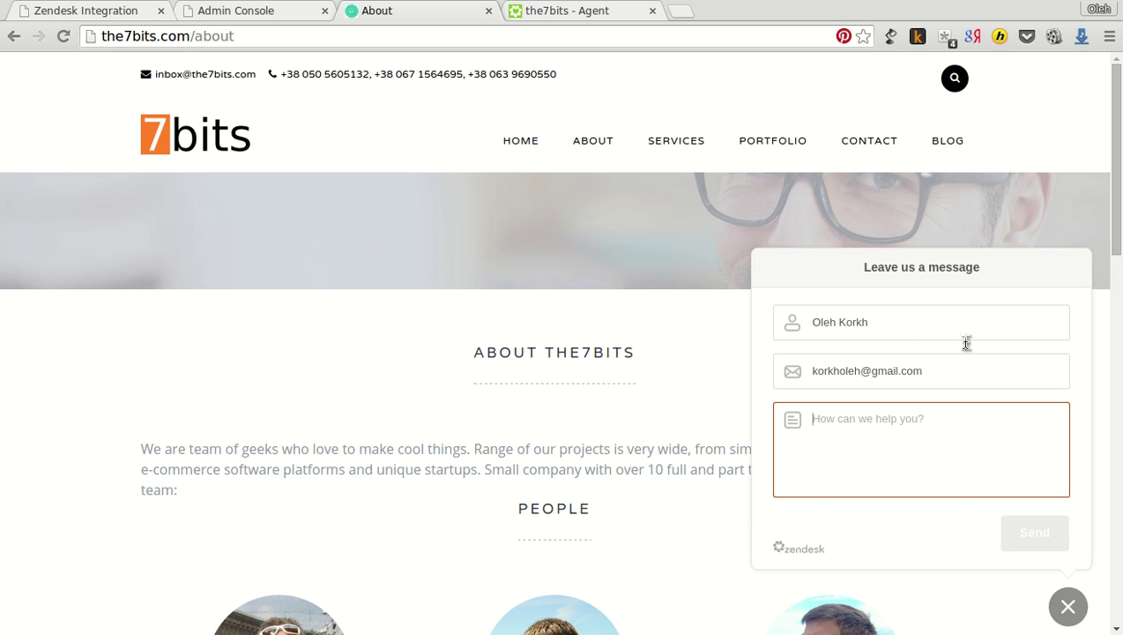
left_click(965, 341)
left_click(981, 394)
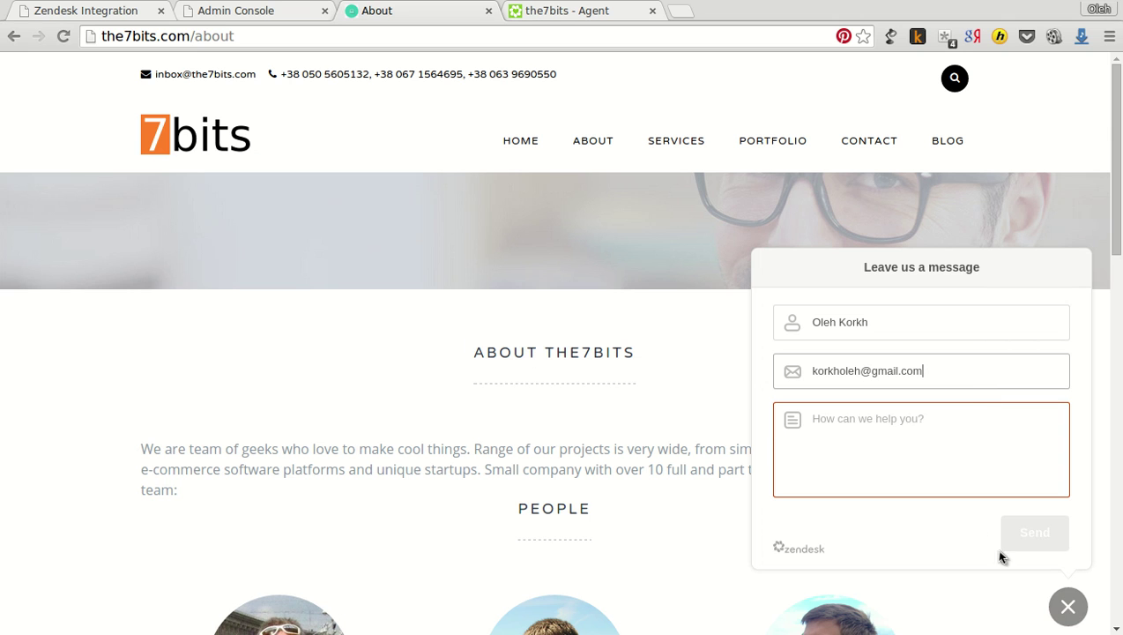
key("Escape")
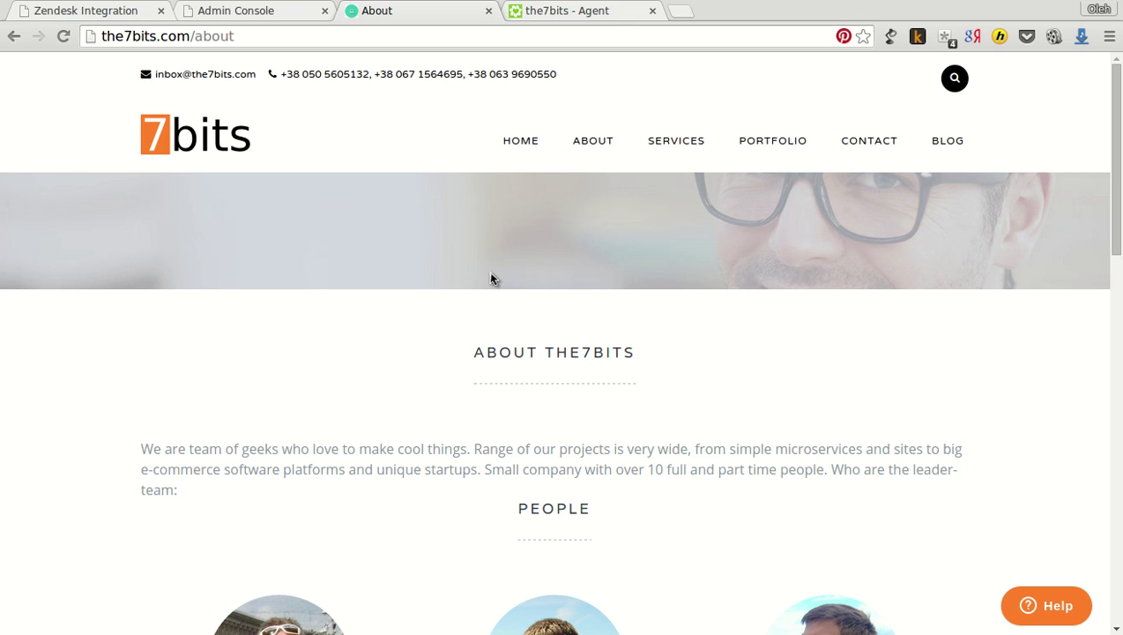
Step: Add a custom text ticket field titled "Desktop class" in Zendesk, visible to and editable by end-users
left_click(564, 11)
left_click(154, 527)
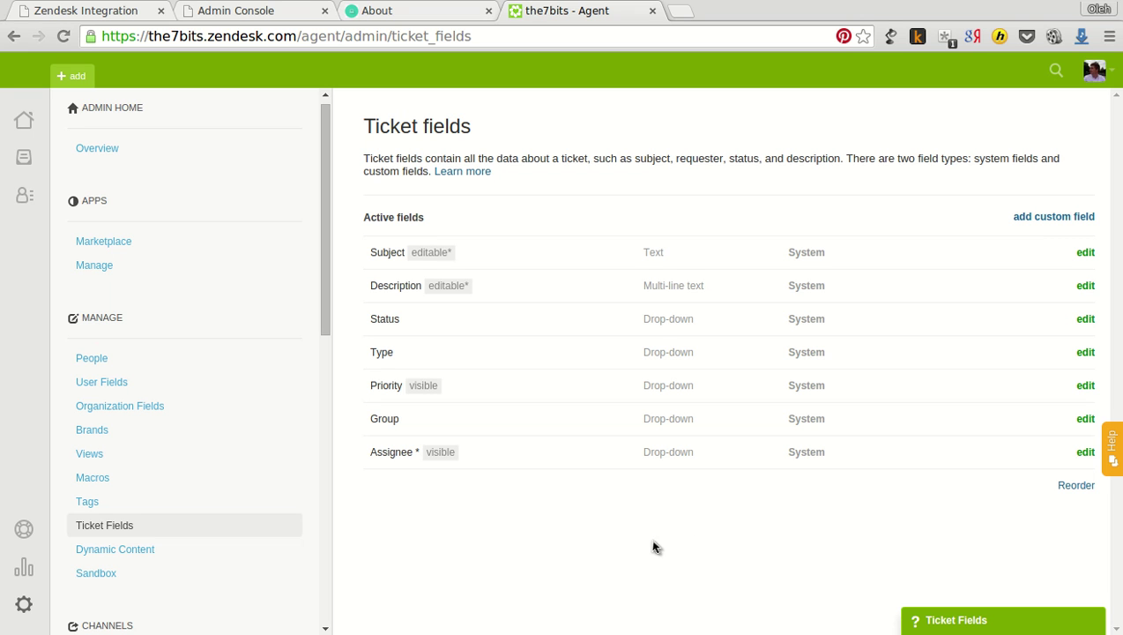
left_click(1065, 239)
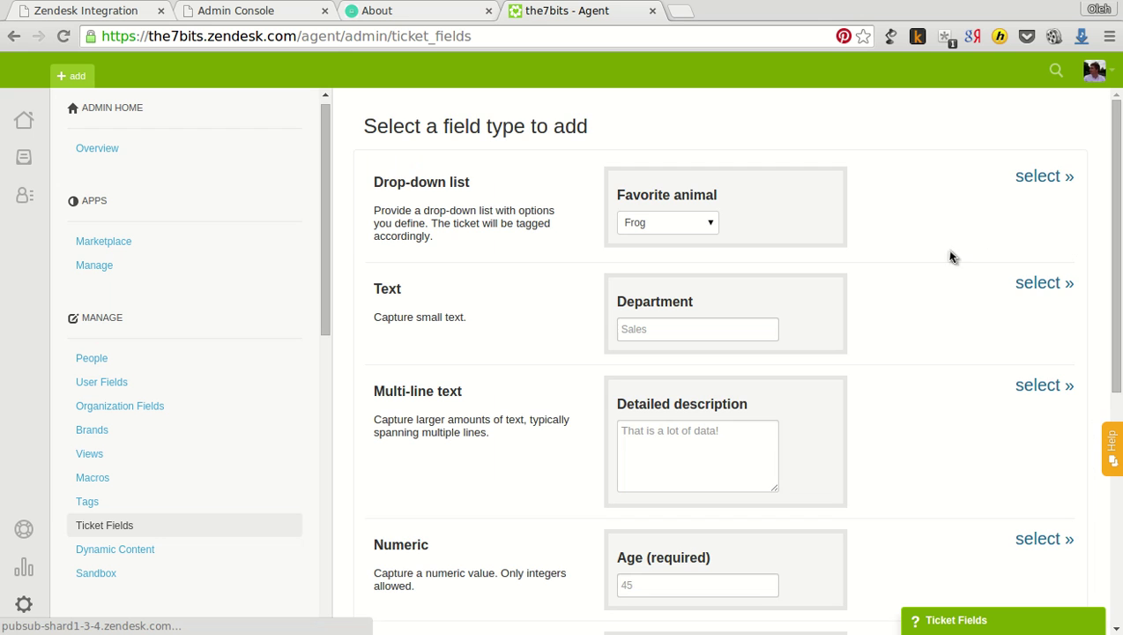
left_click(1064, 309)
left_click(689, 208)
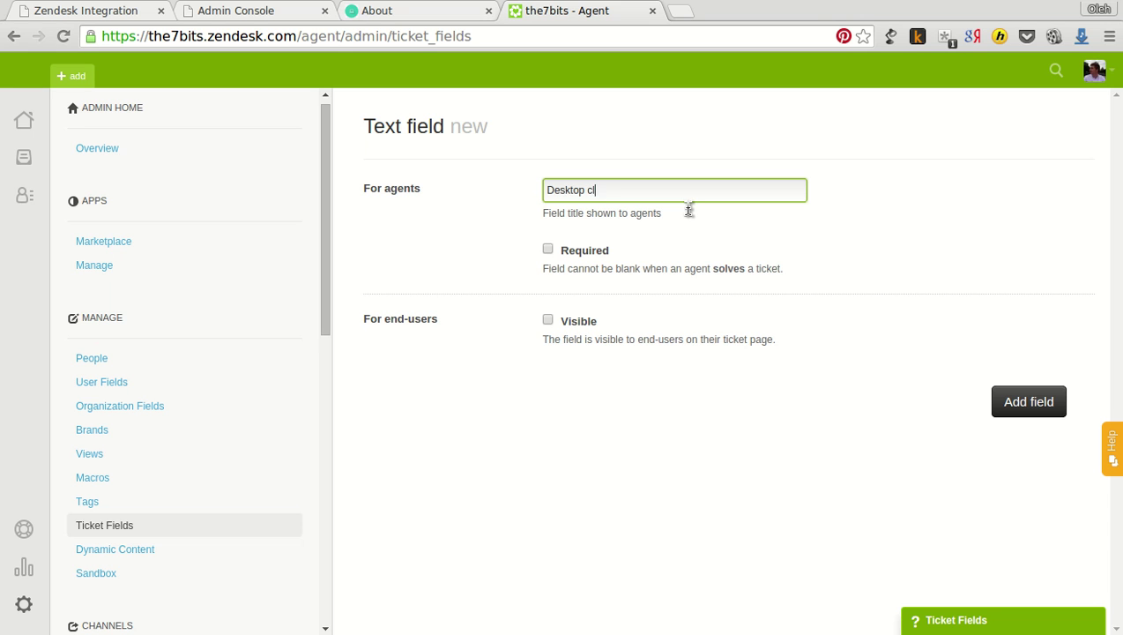
left_click(586, 330)
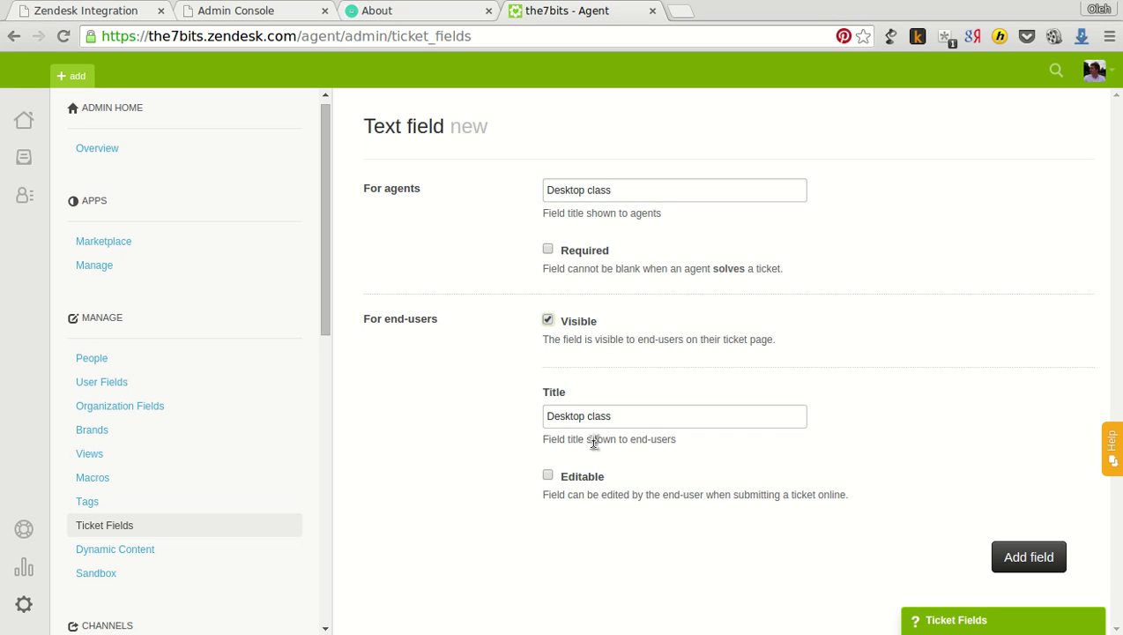
left_click(590, 503)
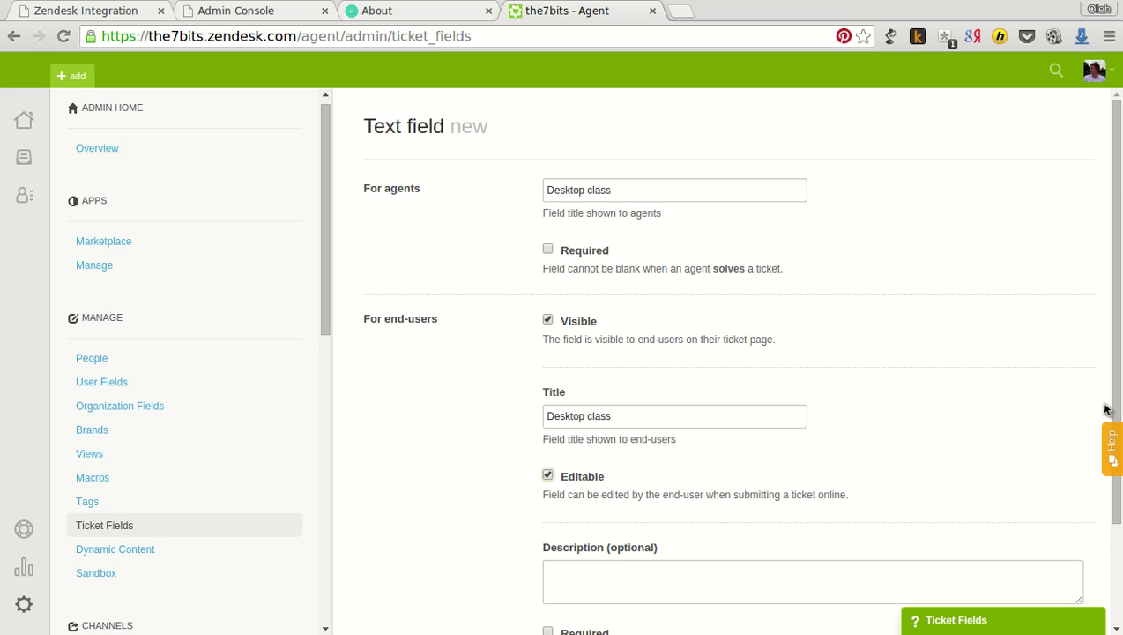
scroll(1109, 409, "down", 3)
left_click(1062, 590)
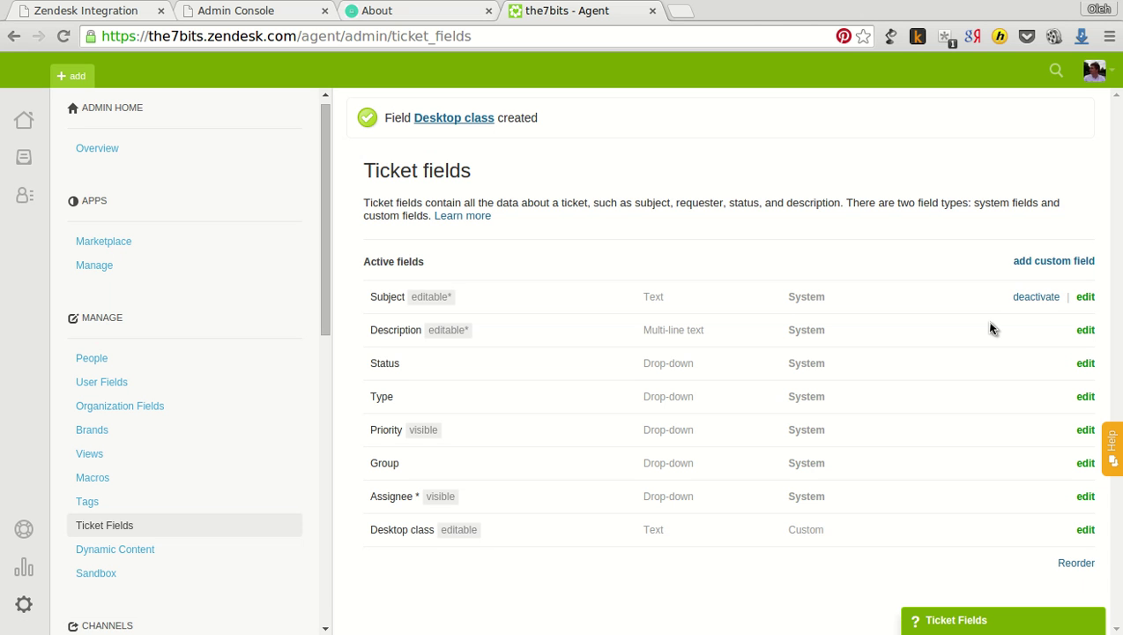
Step: Add a custom multi-line text ticket field titled "Extra info", visible to and editable by end-users
left_click(1072, 262)
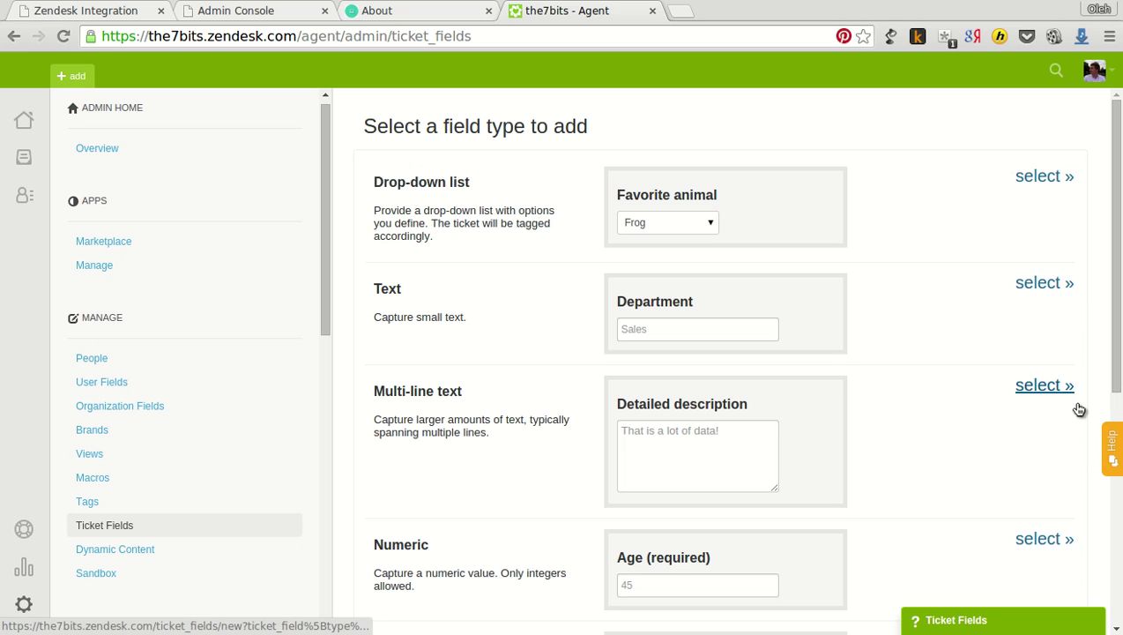
left_click(1028, 385)
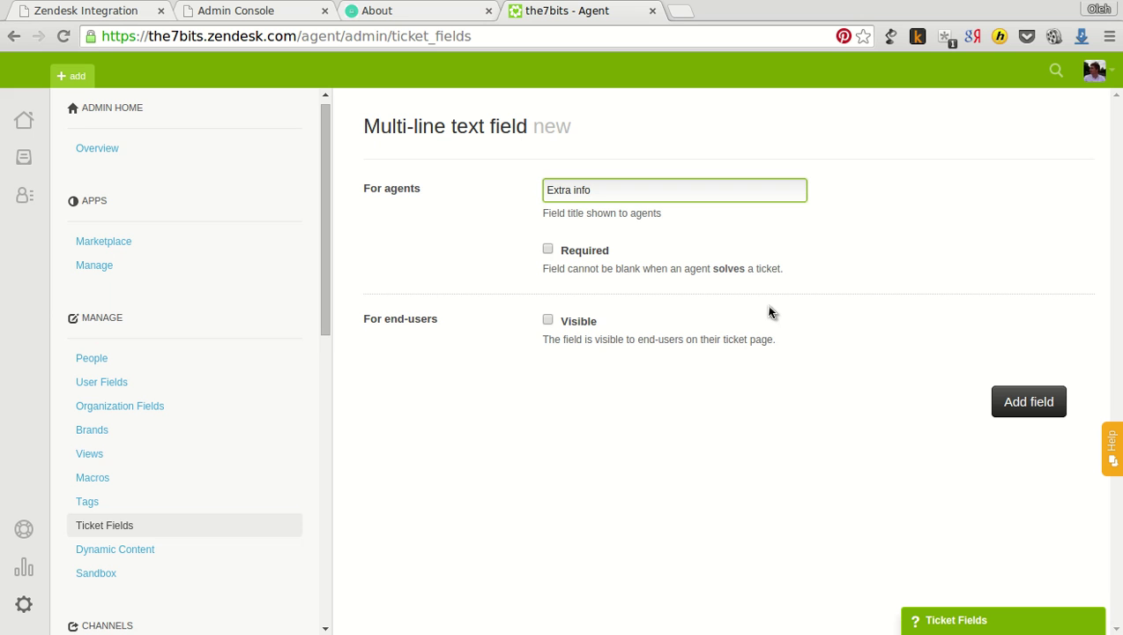
left_click(586, 342)
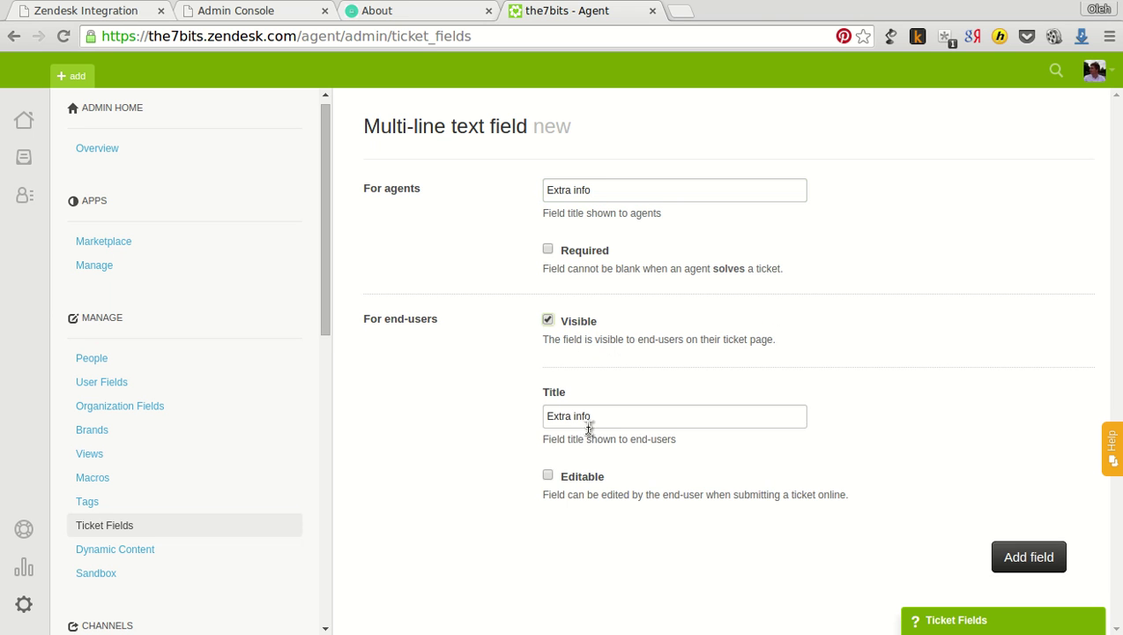
left_click(589, 502)
scroll(1058, 445, "down", 3)
key("Return")
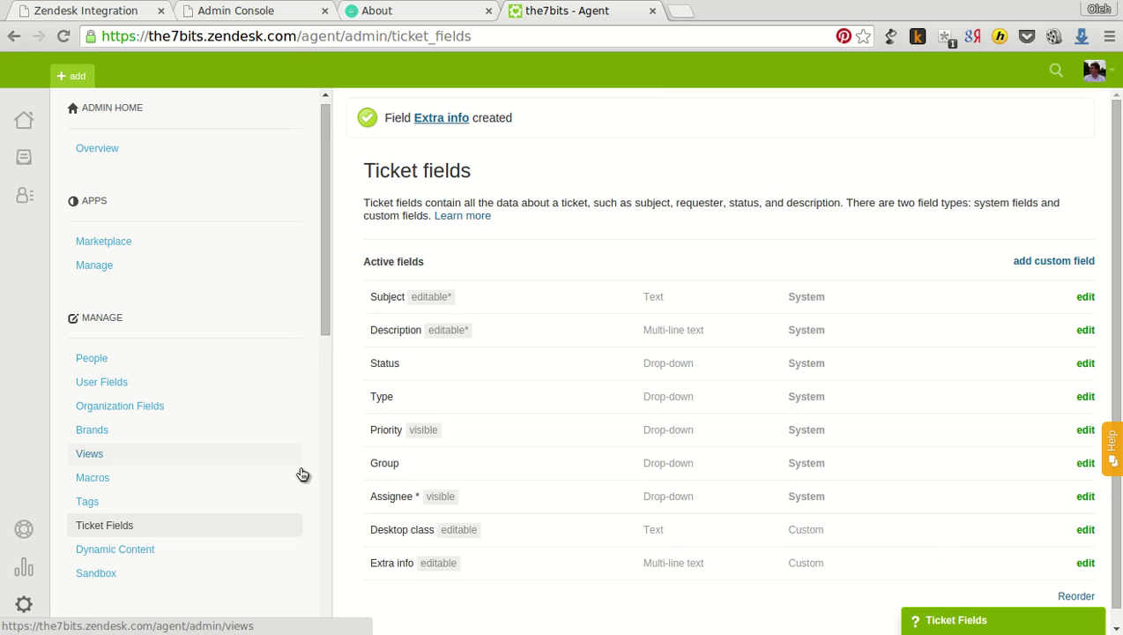
Step: Include the Desktop class and Extra info custom ticket fields in the Zendesk widget's contact form and save the widget settings
scroll(303, 474, "down", 3)
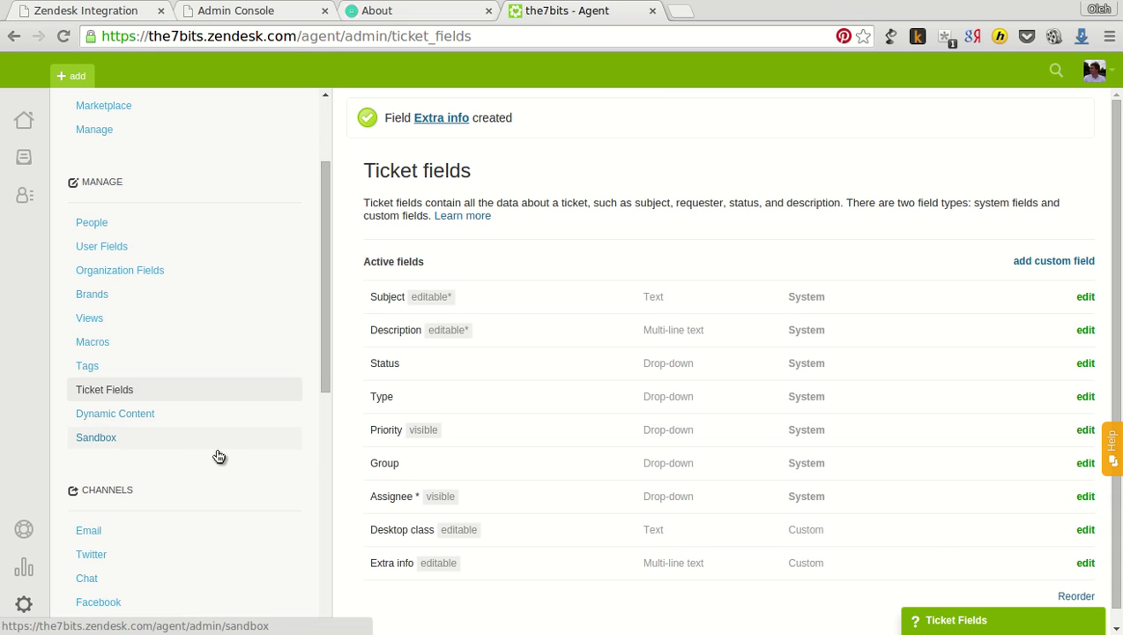
scroll(185, 516, "down", 3)
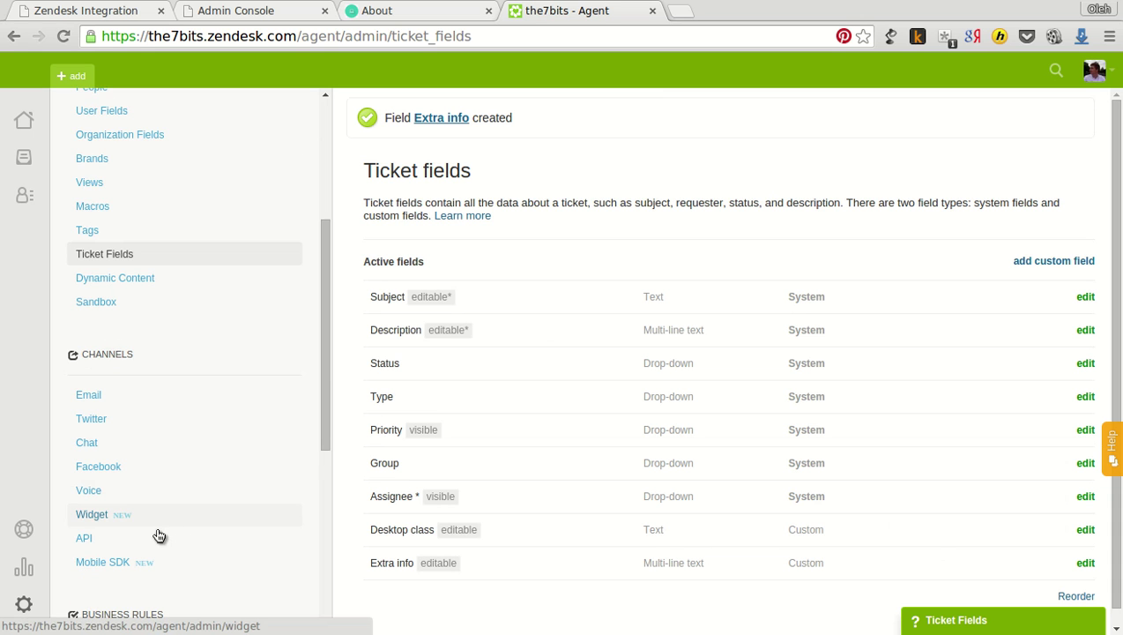
left_click(161, 525)
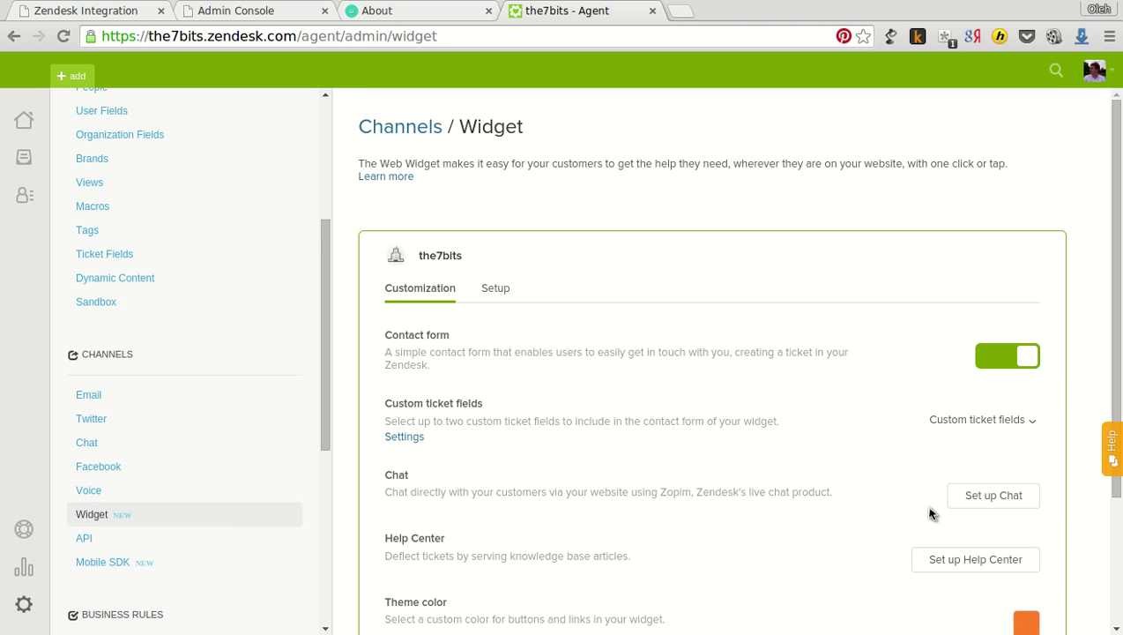
left_click(987, 430)
left_click(975, 476)
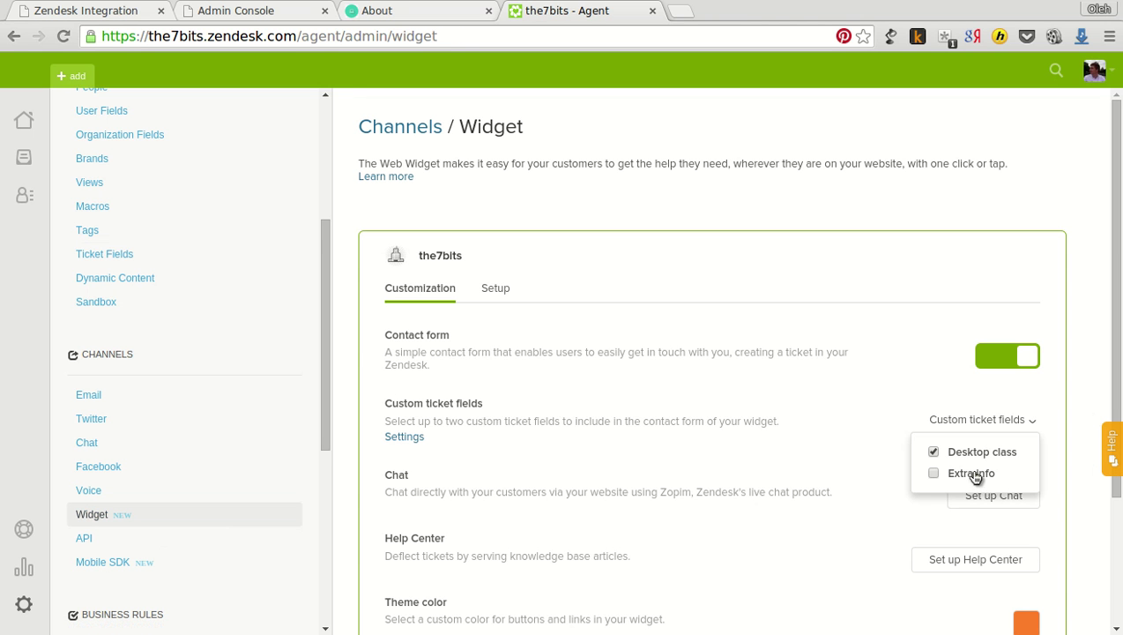
left_click(1115, 503)
scroll(1115, 504, "down", 3)
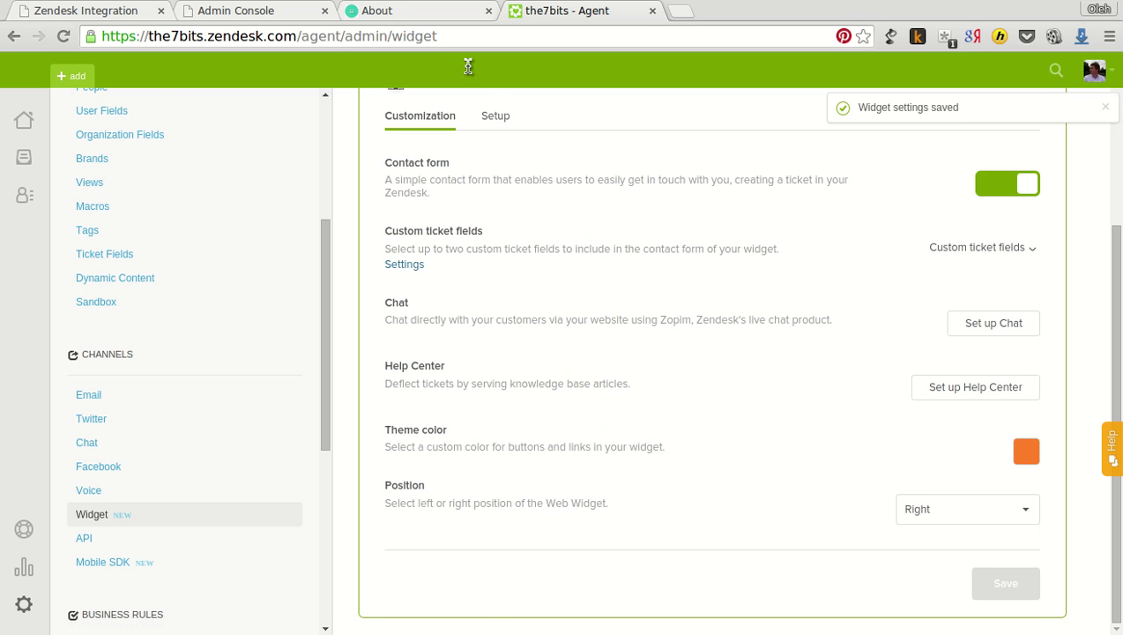
Step: Reload the site's About page and check the Help widget's message form for the two custom fields
key("ctrl+shift+Tab")
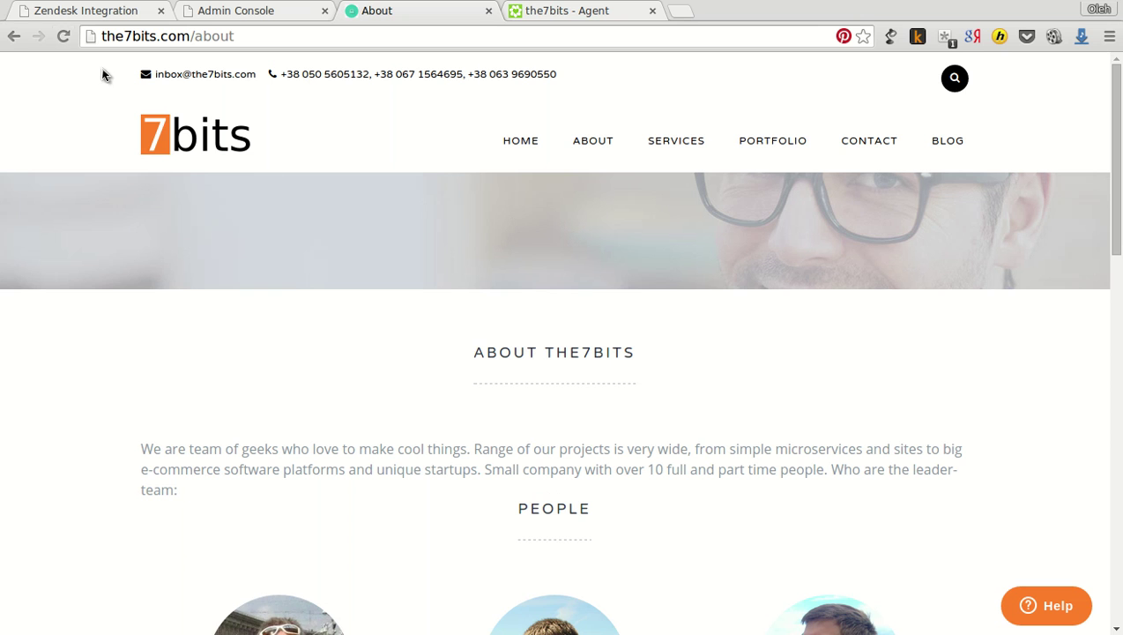
key("F5")
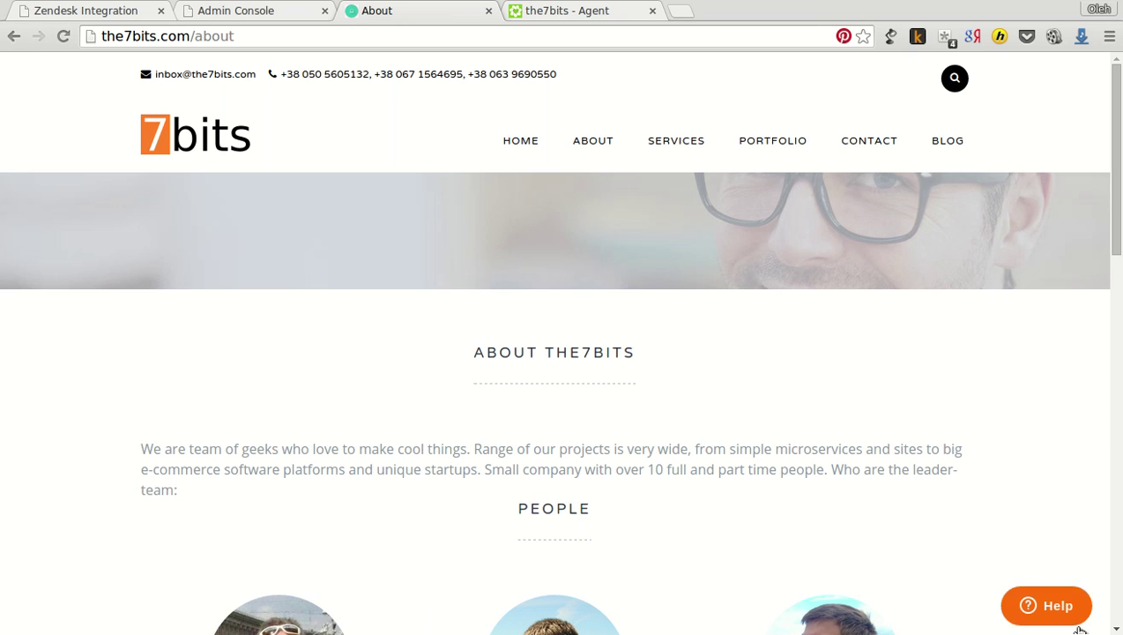
left_click(1077, 621)
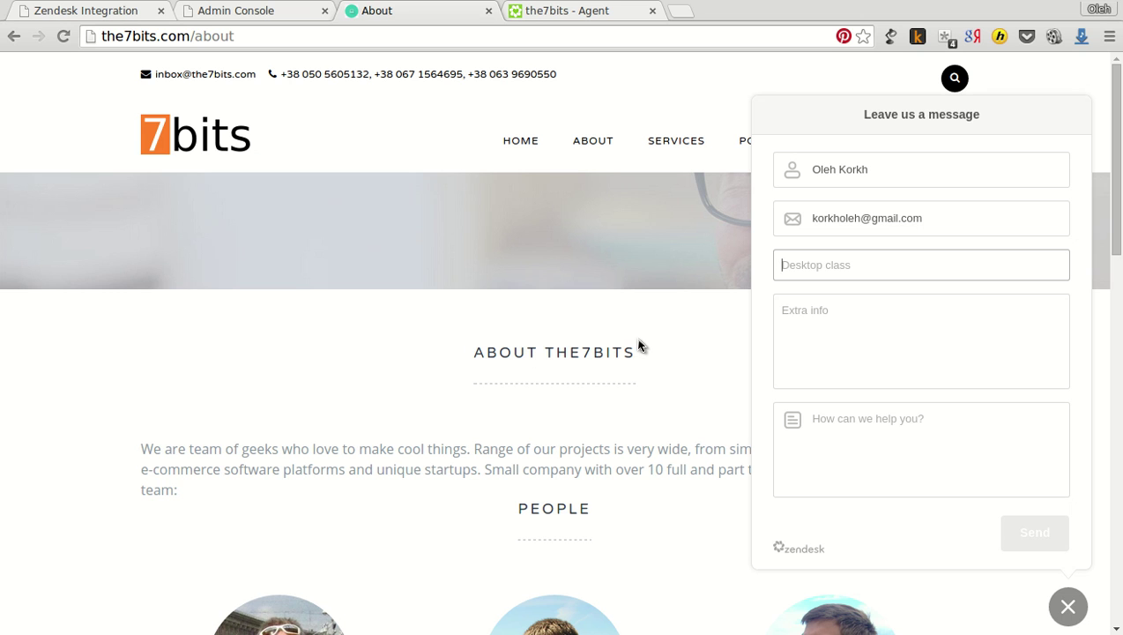
left_click(1068, 606)
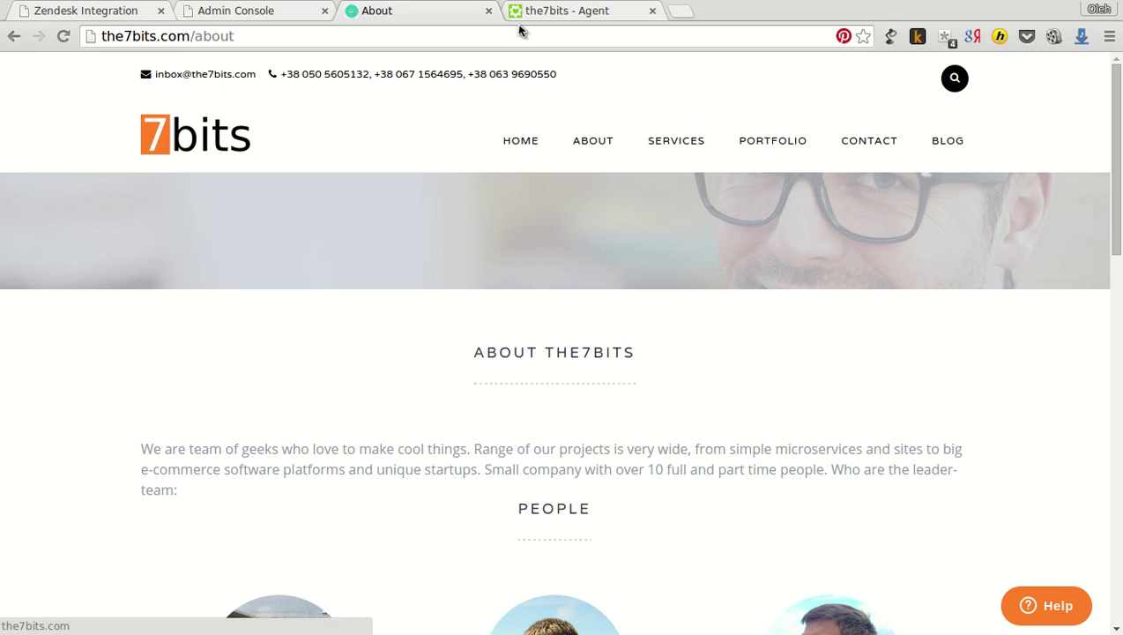
Step: Copy the custom field ID of the Desktop class ticket field in Zendesk
key("ctrl+Tab")
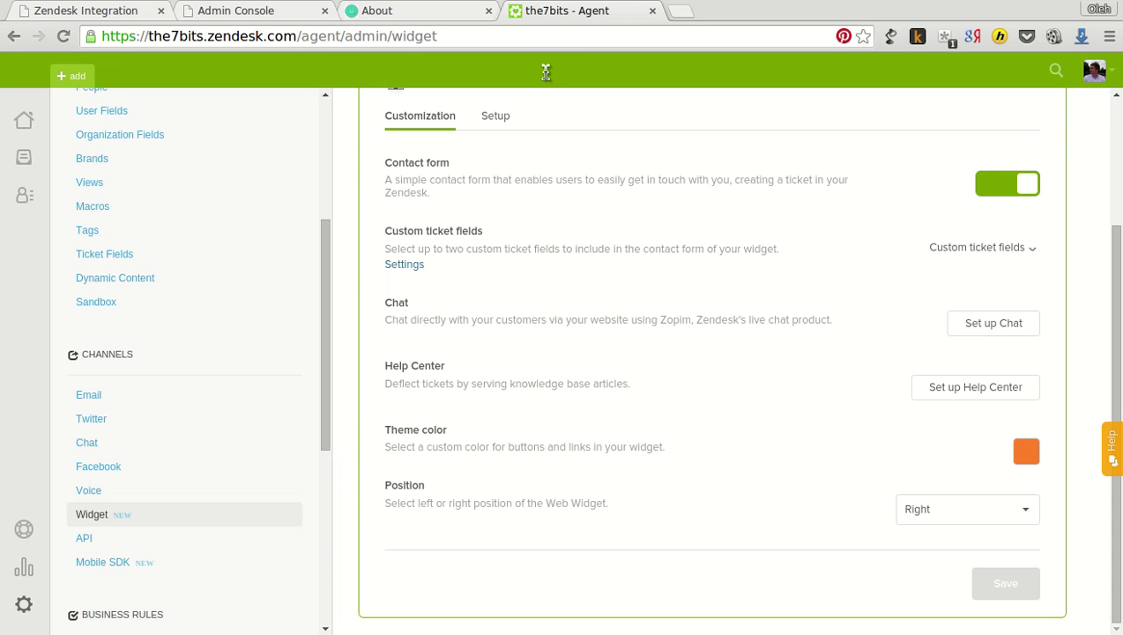
left_click(198, 254)
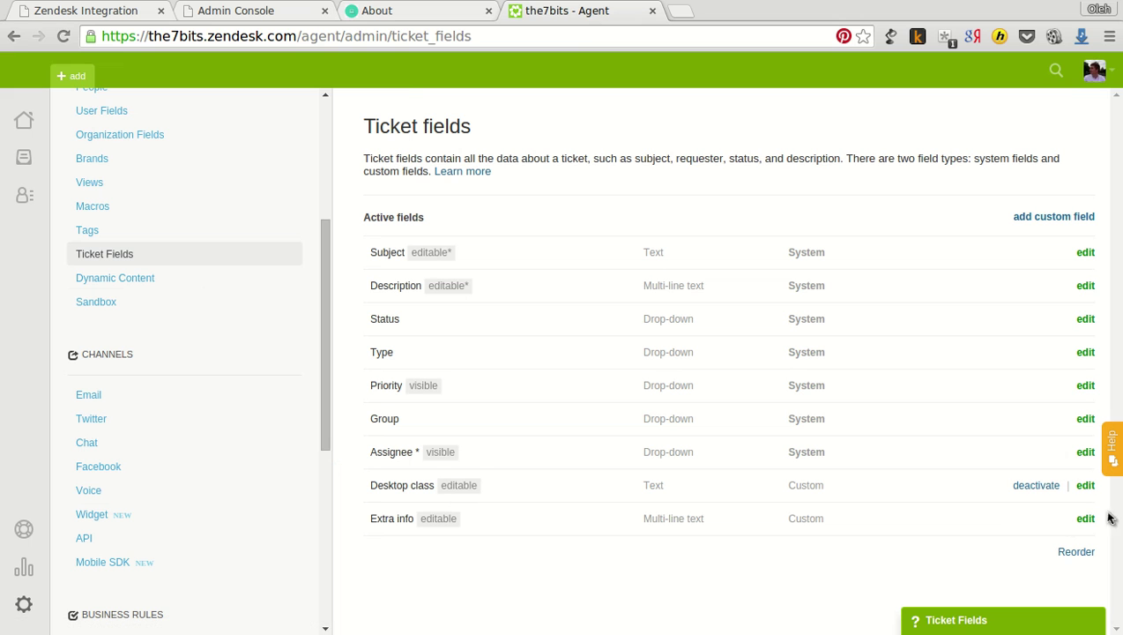
left_click(1085, 485)
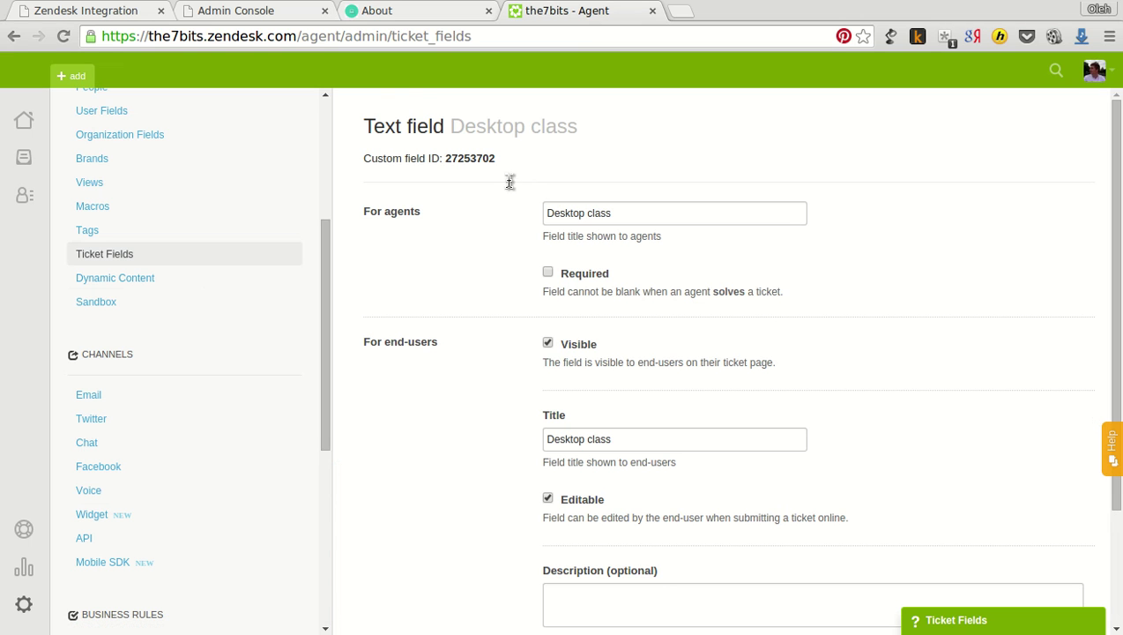
double_click(510, 182)
key("ctrl+c")
Step: Set the Device class field ID to 27253702 in the Zendesk Integration app and enable Prepopulate for it
key("ctrl+1")
left_click(291, 172)
scroll(1014, 315, "down", 1)
scroll(1014, 315, "down", 5)
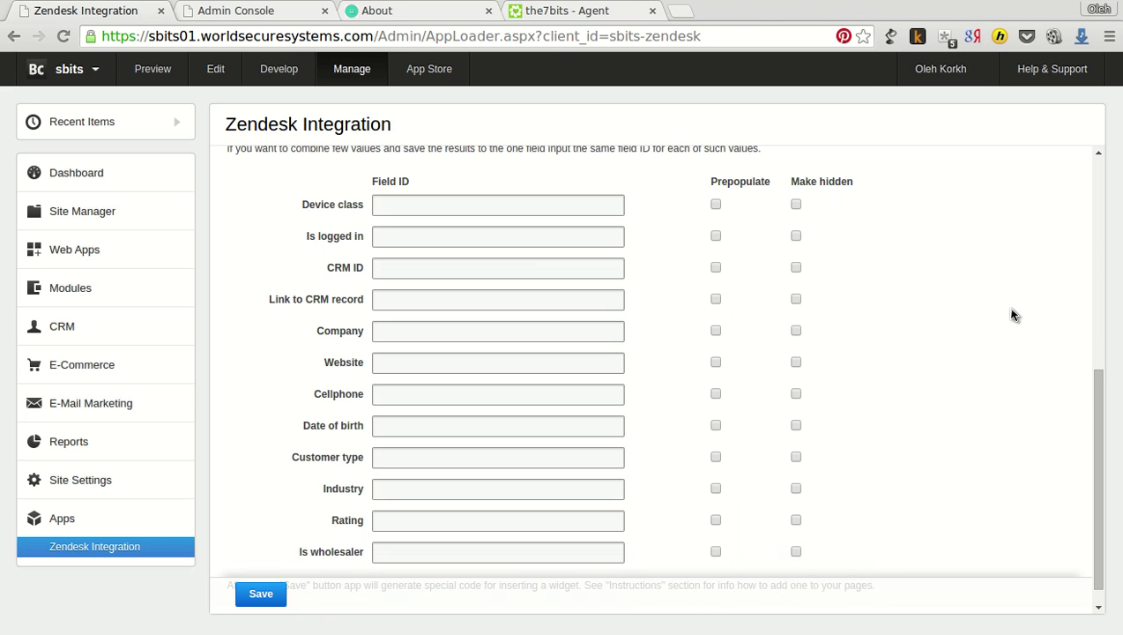
left_click(452, 212)
key("ctrl+v")
left_click(755, 228)
scroll(282, 269, "down", 1)
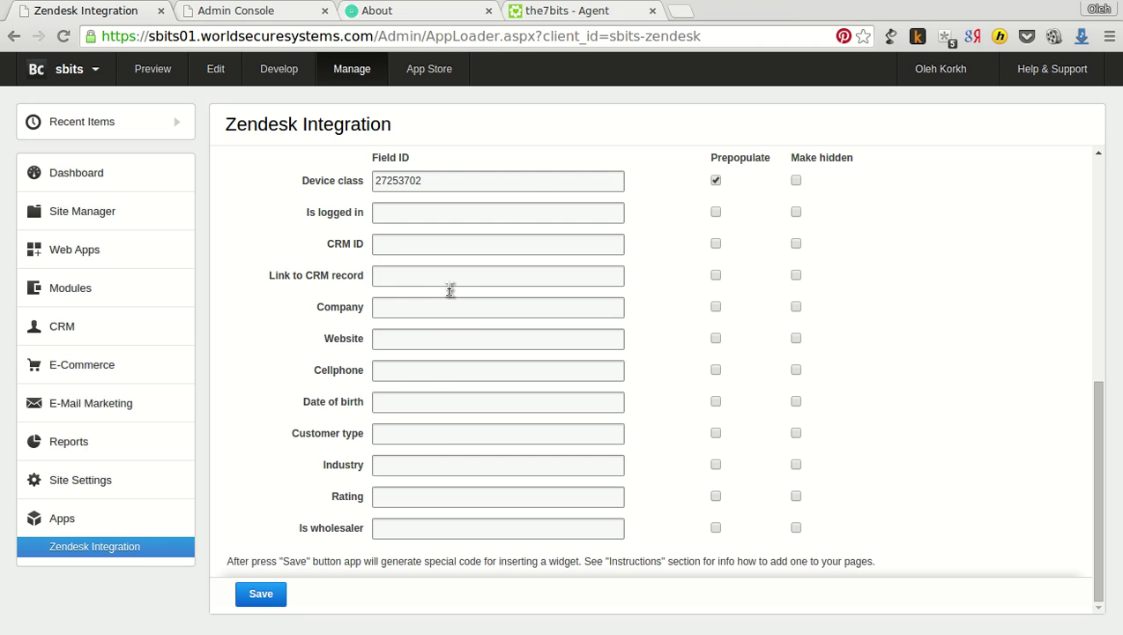
Step: Copy the custom field ID of the Extra info ticket field in Zendesk
left_click(567, 13)
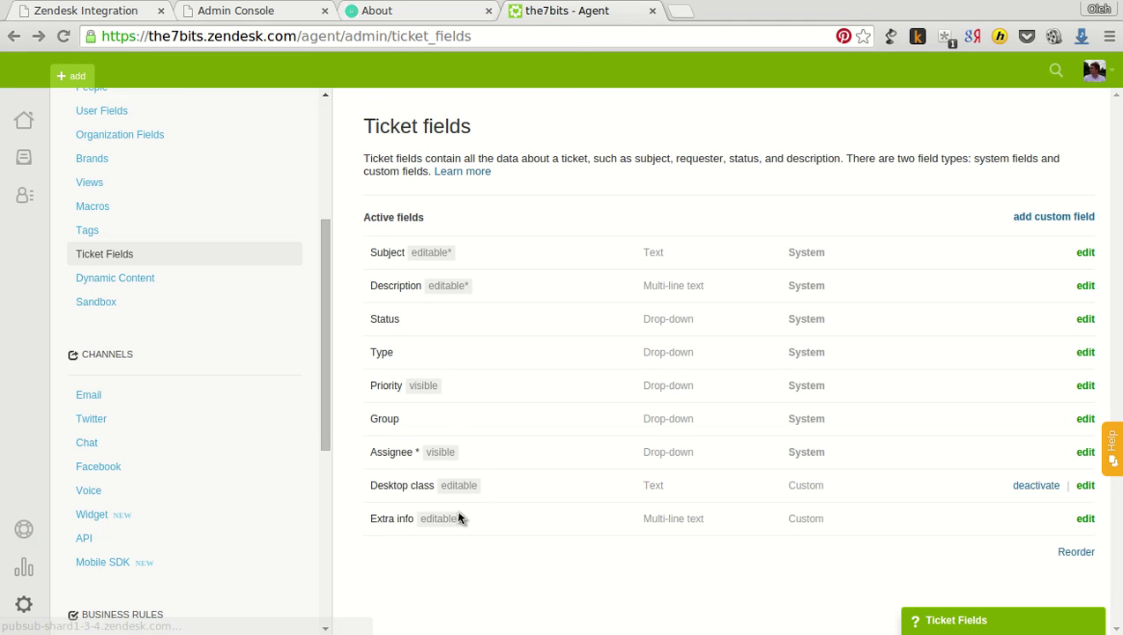
left_click(1085, 519)
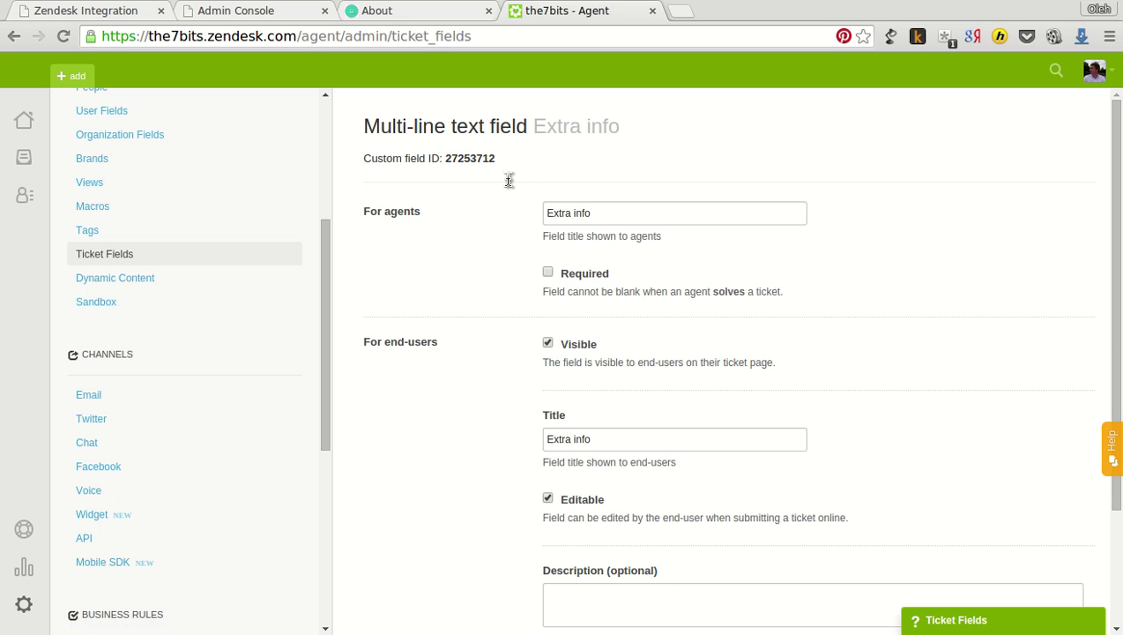
double_click(509, 179)
key("ctrl+c")
Step: Paste field ID 27253712 into every Zendesk Integration row from Link to CRM record through Is wholesaler
left_click(116, 22)
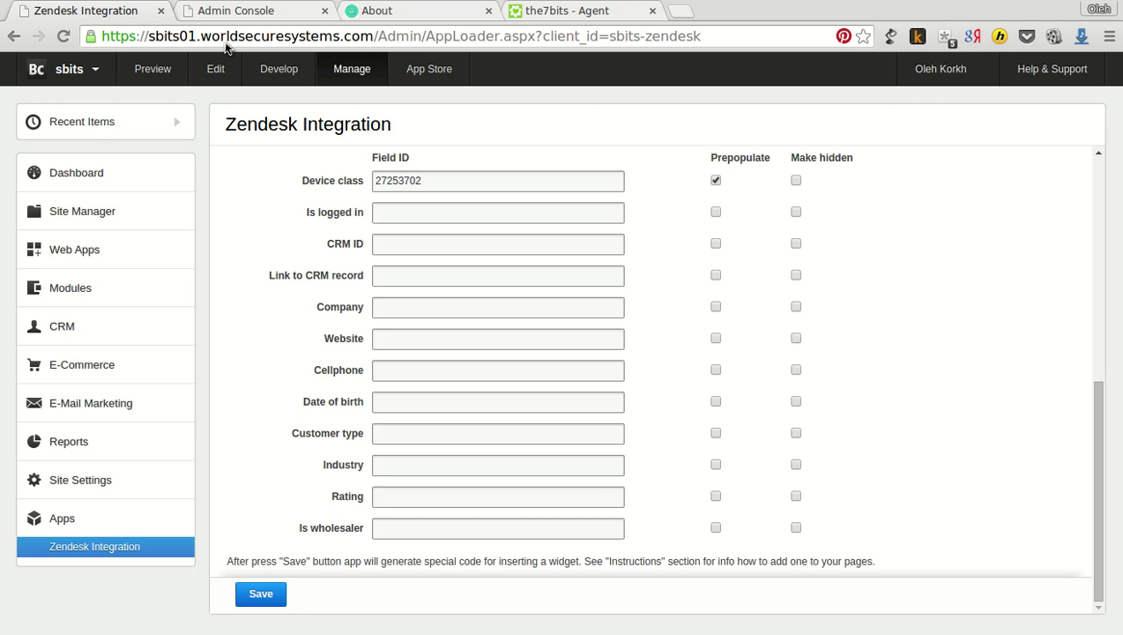
left_click(447, 282)
key("ctrl+v")
key("Tab")
key("ctrl+v")
key("Tab")
key("ctrl+v")
key("Tab")
key("ctrl+v")
key("Tab")
key("ctrl+v")
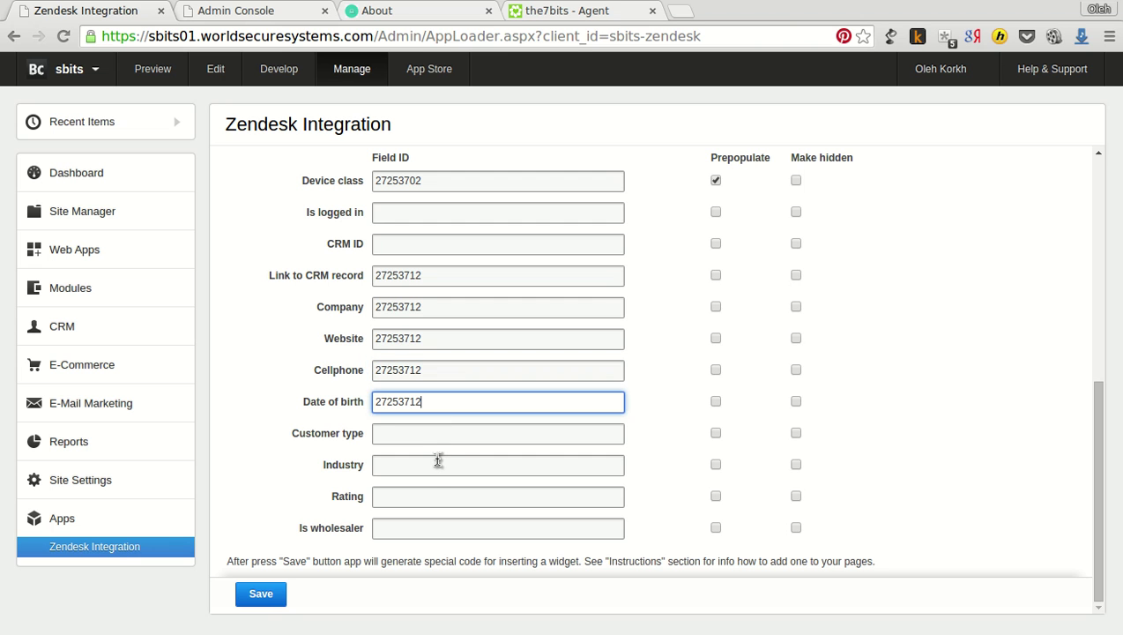
key("Tab")
key("ctrl+v")
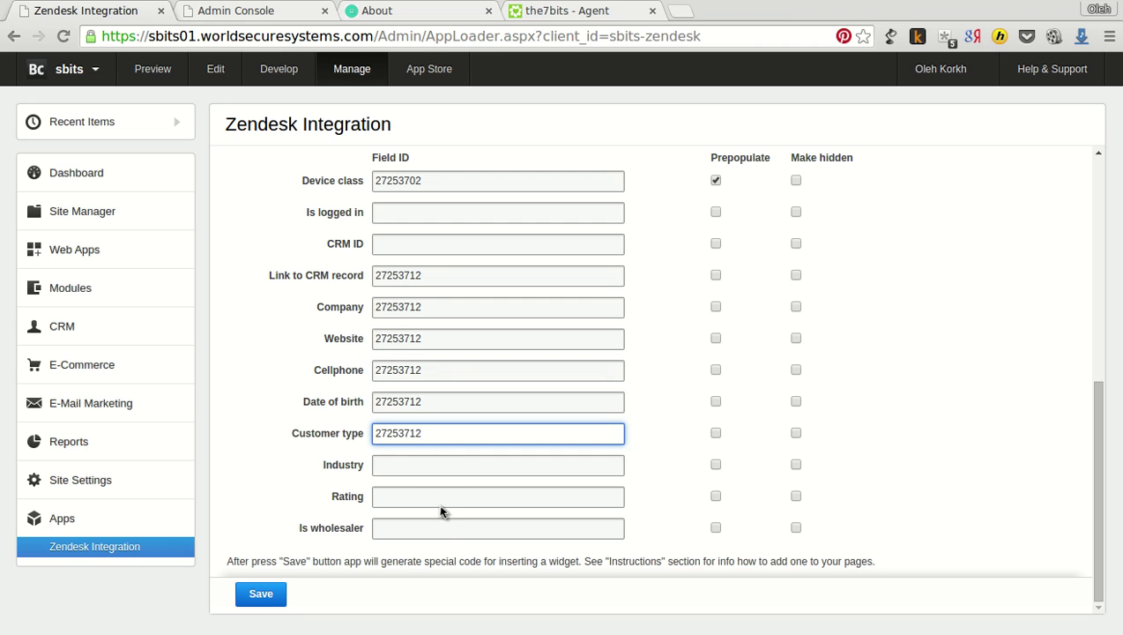
key("Tab")
key("ctrl+v")
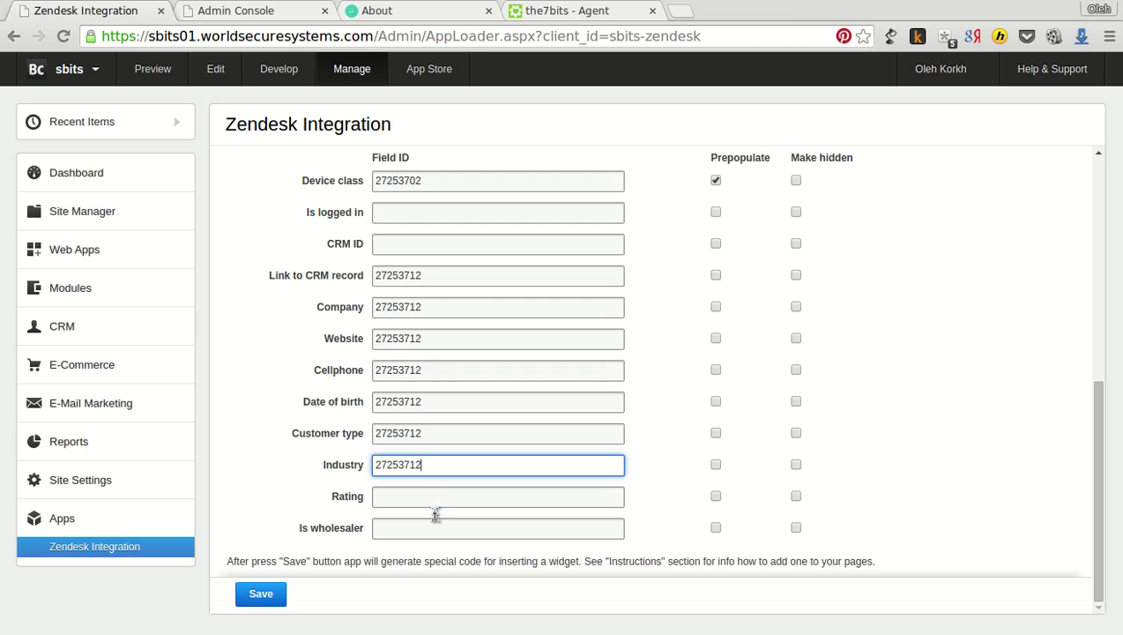
key("Tab")
key("ctrl+v")
key("Tab")
key("ctrl+v")
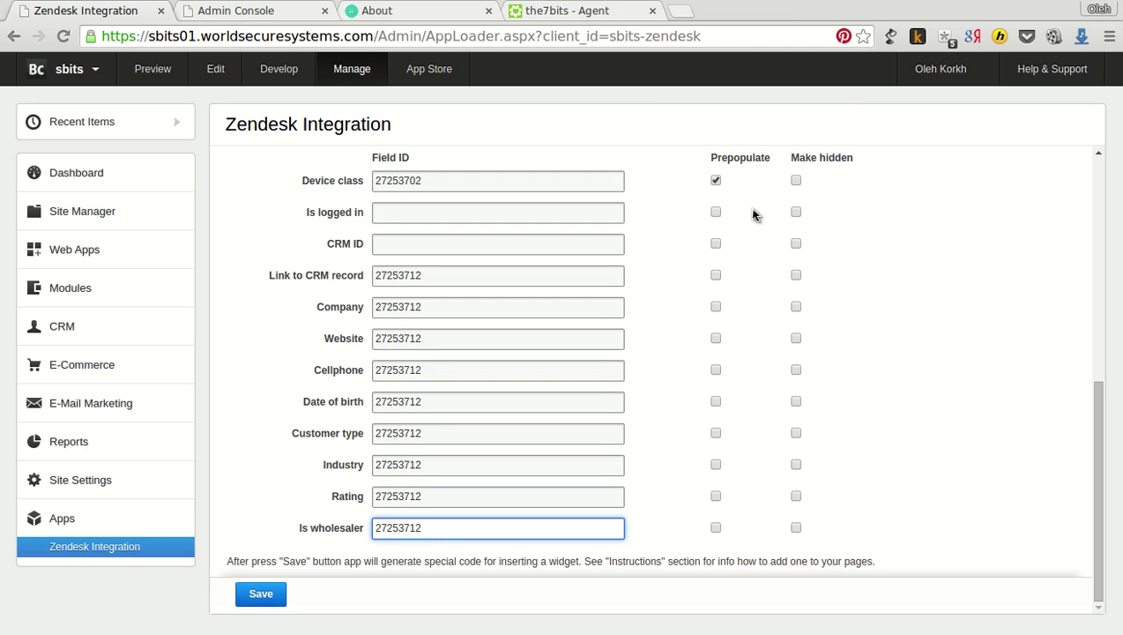
Step: Enable Prepopulate for all rows from Link to CRM record through Is wholesaler and save the integration settings
left_click(752, 284)
left_click(761, 333)
left_click(757, 394)
left_click(758, 421)
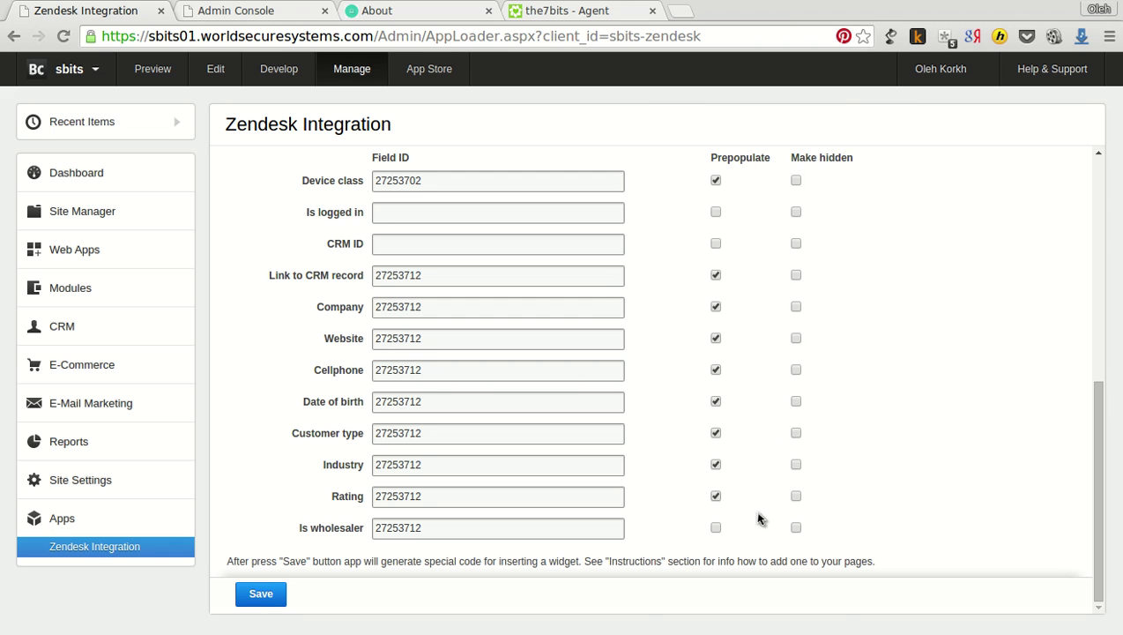
left_click(761, 546)
left_click(318, 618)
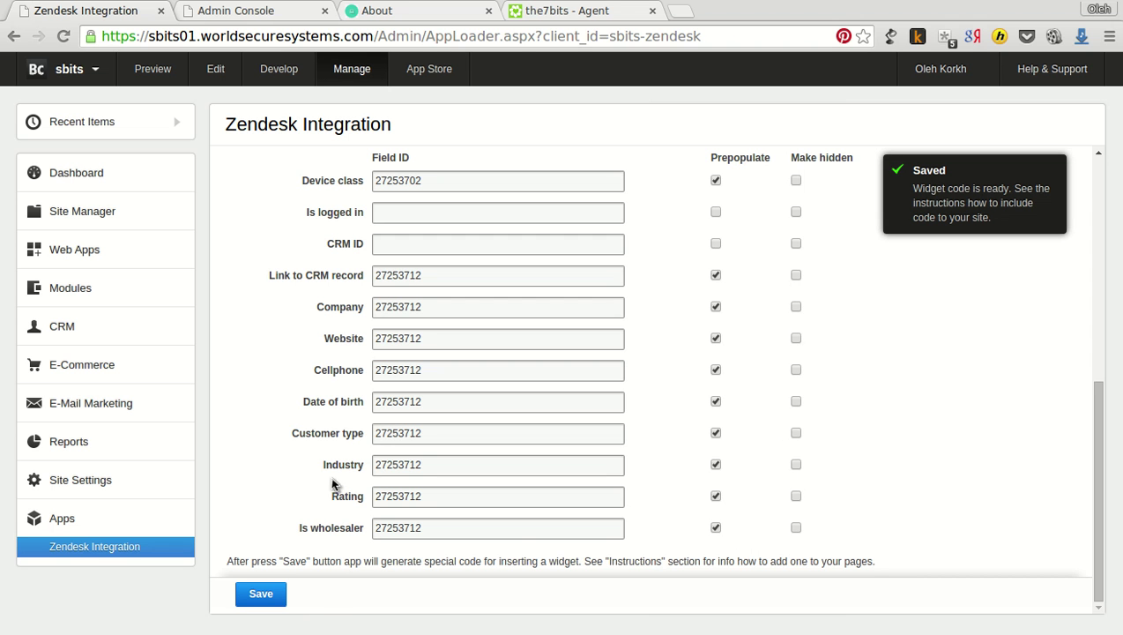
Step: Check the prefilled Desktop class and Extra info fields in the Help widget's form on the About page
key("ctrl+3")
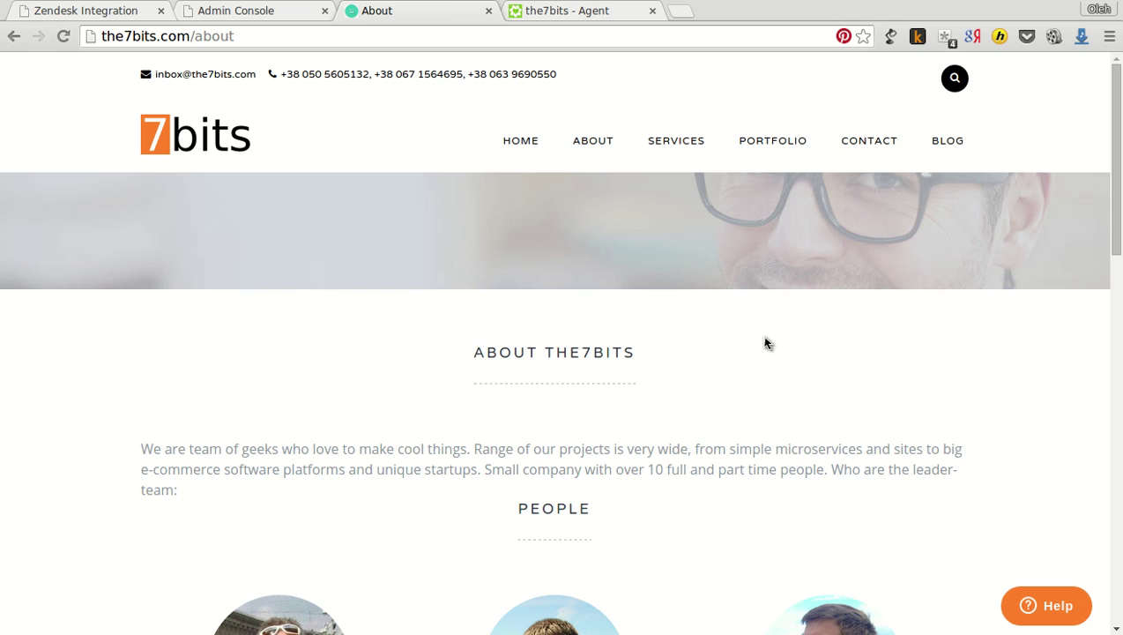
left_click(1073, 615)
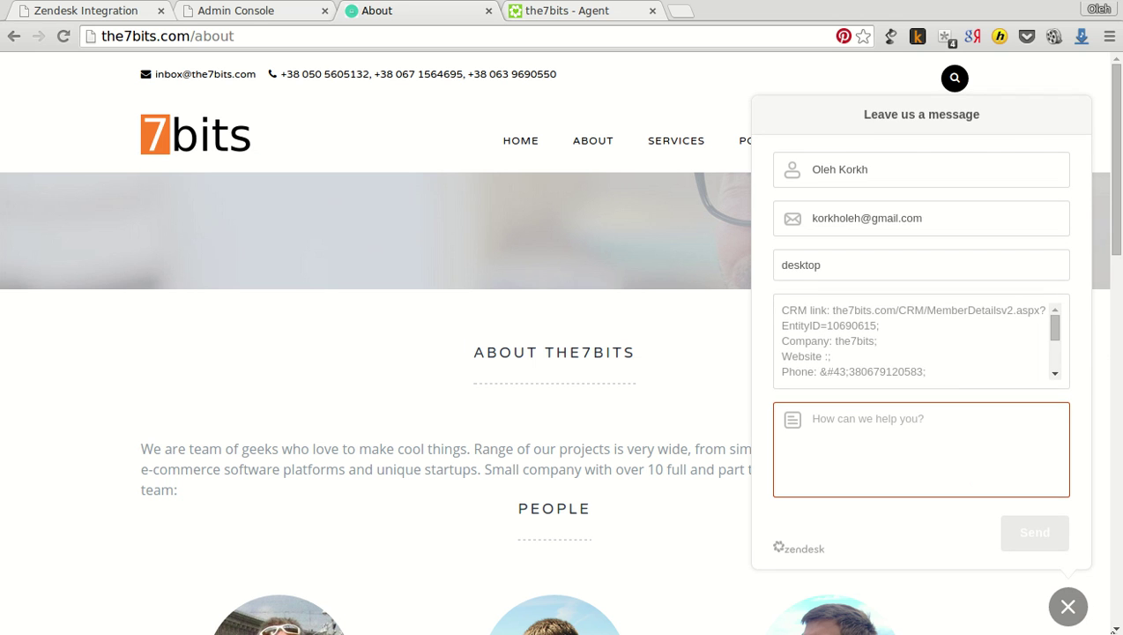
key("Escape")
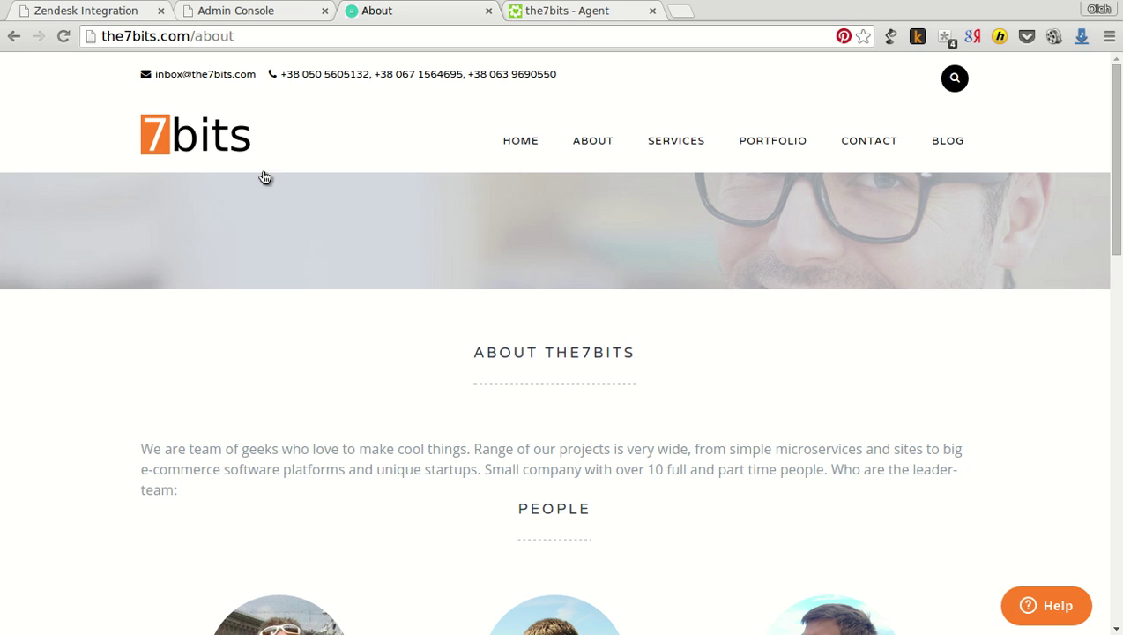
Step: Enable Make hidden for Device class and Link to CRM record in the Zendesk Integration app and save
left_click(105, 21)
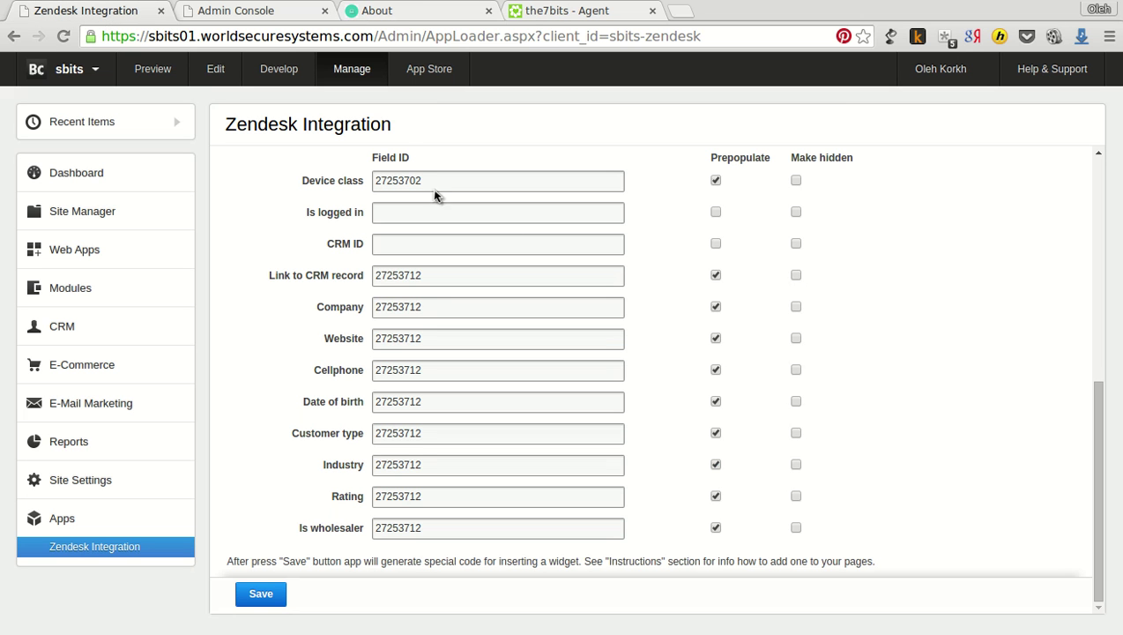
left_click(796, 180)
left_click(796, 275)
left_click(273, 600)
Step: Reload the About page and send the message "Hello, can you help me?" through the Help widget
left_click(427, 12)
key("F5")
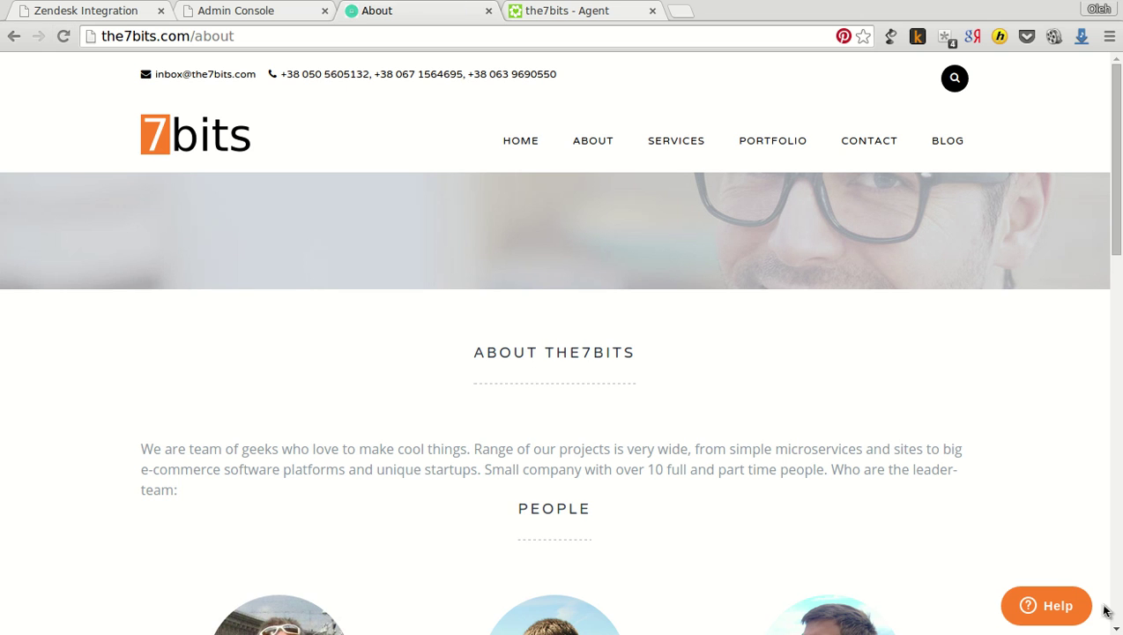
left_click(1047, 605)
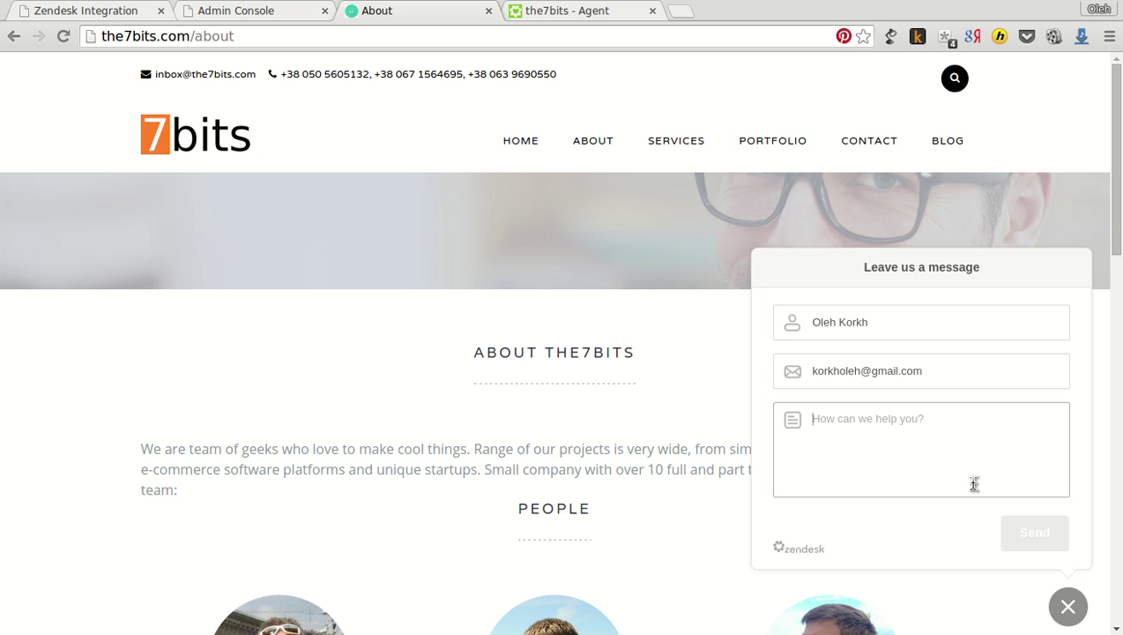
type("He")
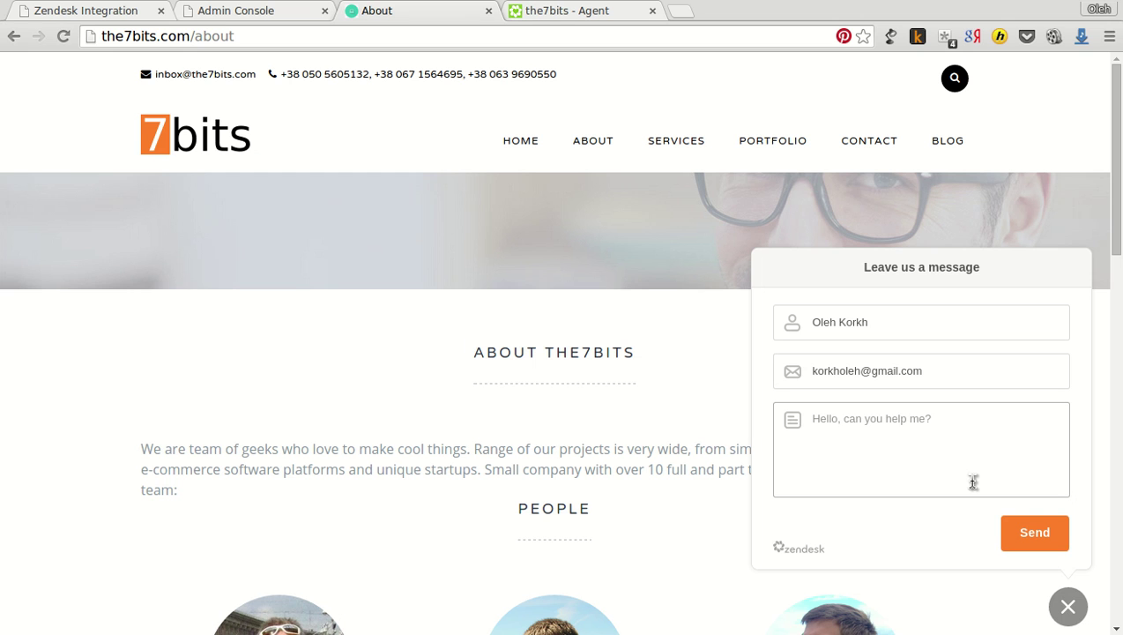
left_click(1035, 532)
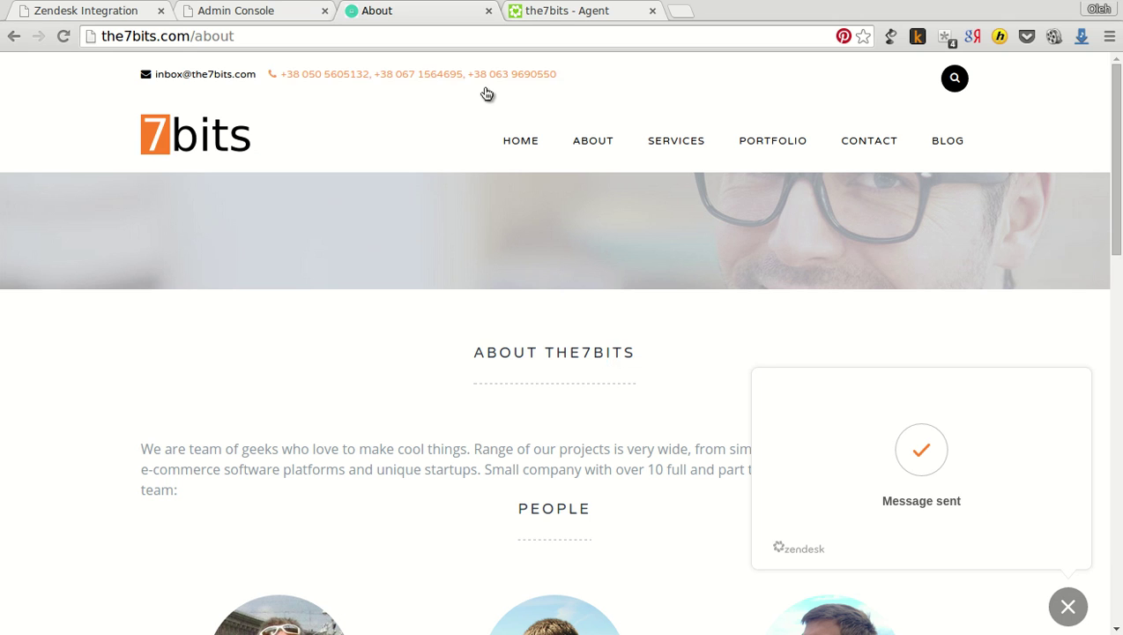
Step: Open the "Hello, can you help me?" ticket in Zendesk and examine its Desktop class and Extra info values
key("ctrl+Tab")
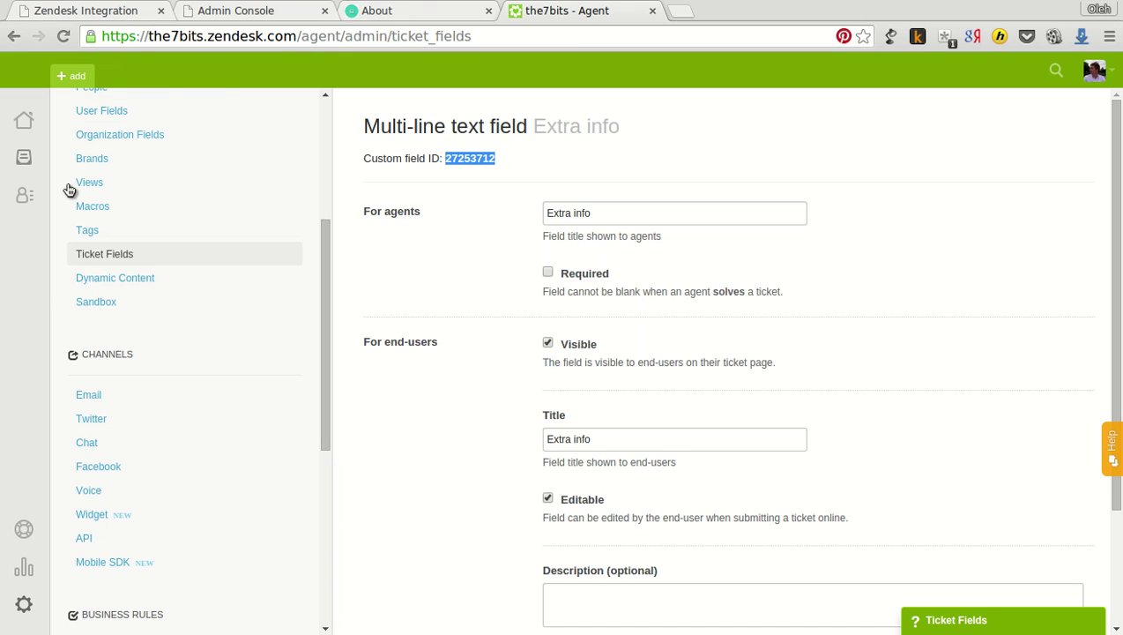
left_click(65, 187)
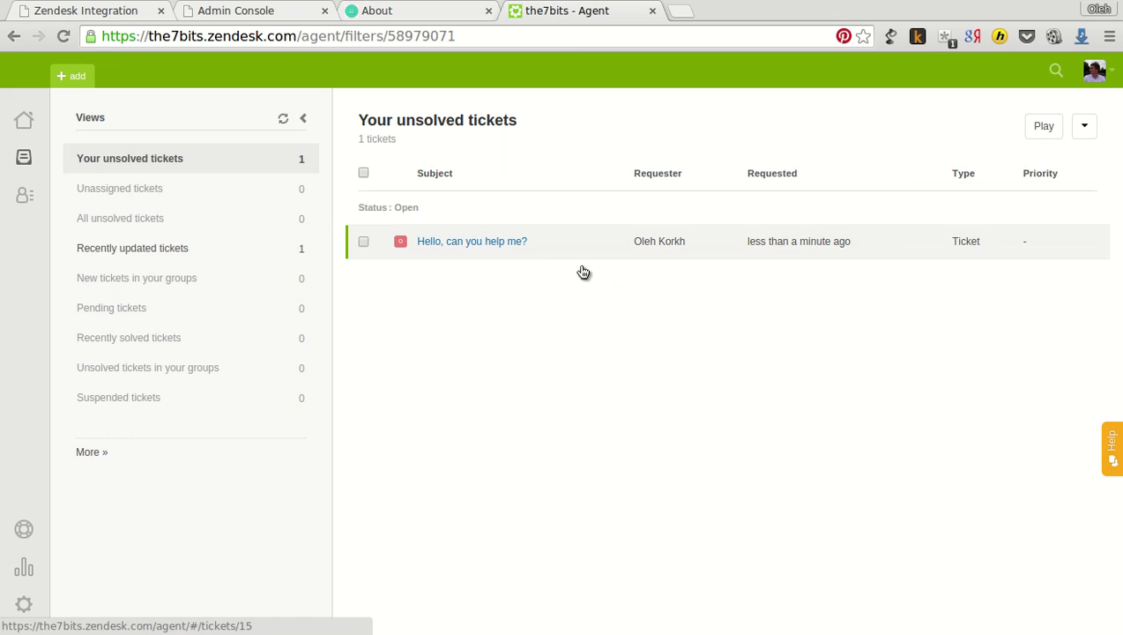
left_click(554, 267)
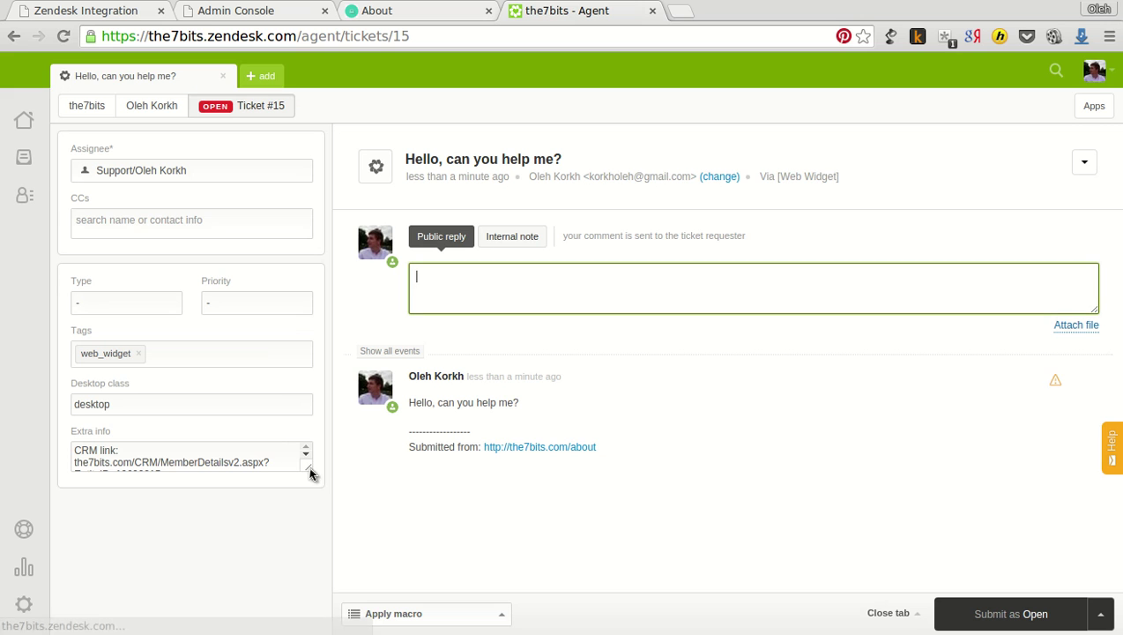
left_click(188, 420)
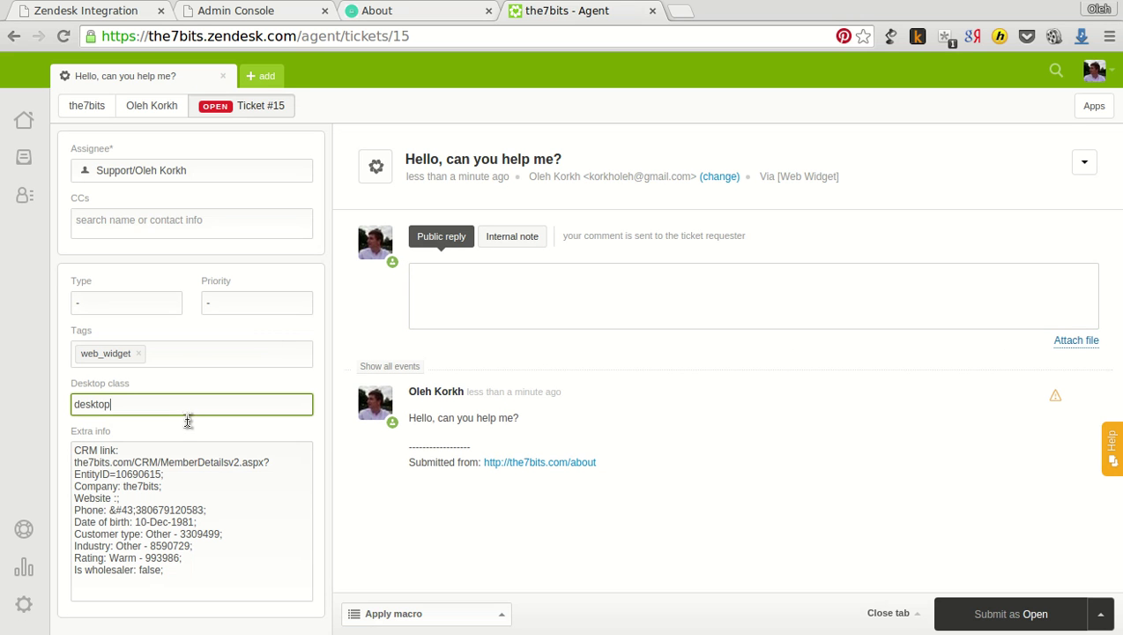
left_click(236, 476)
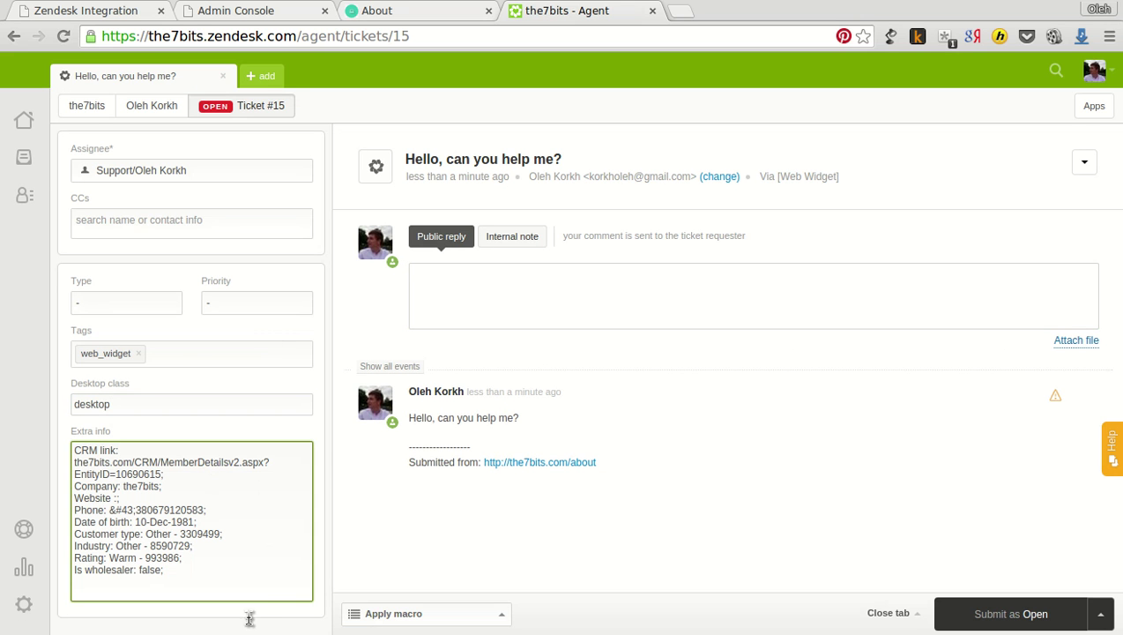
left_click_drag(245, 609, 108, 454)
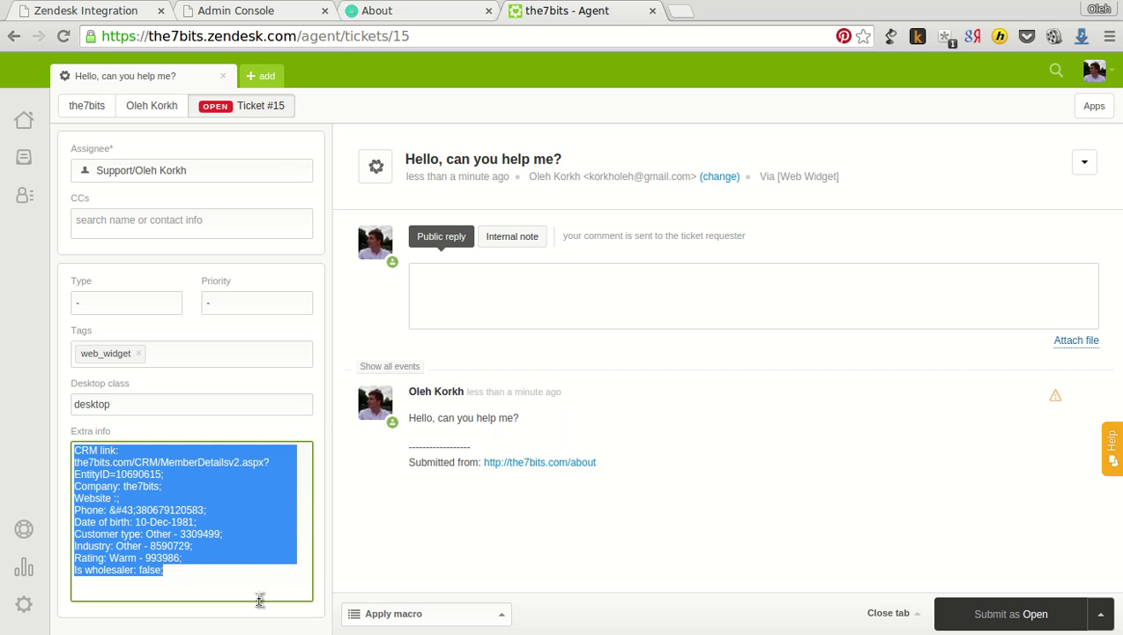
left_click(259, 600)
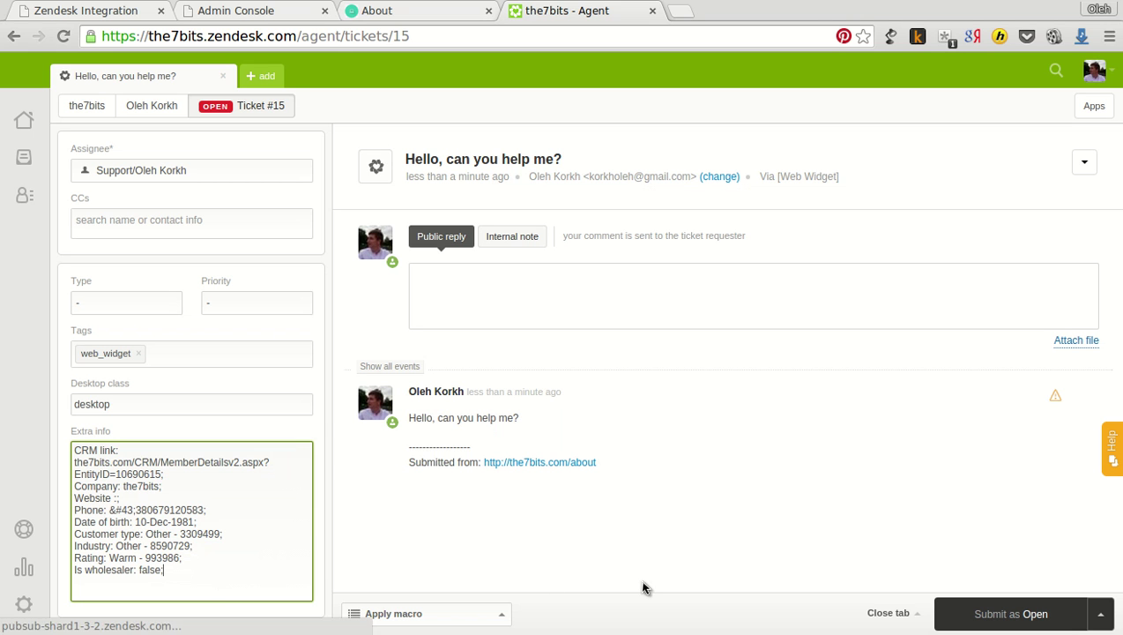